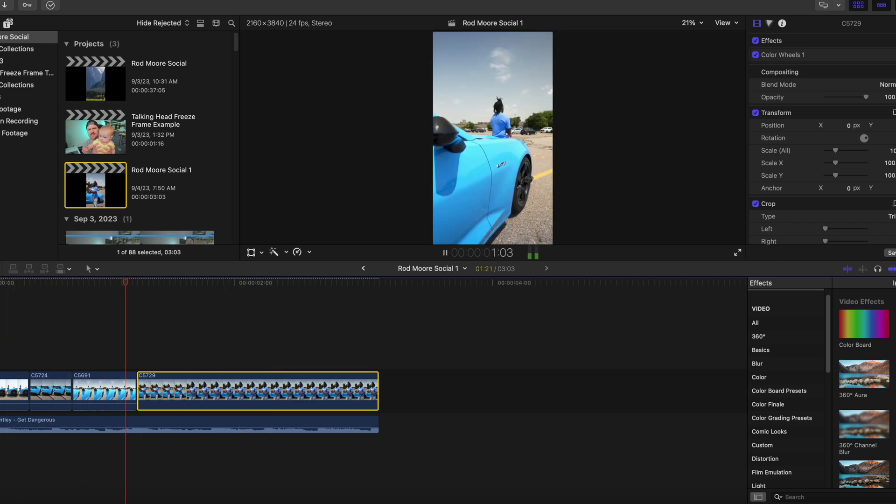
Step: Add a freeze-frame hold at the start of clip C5729 and trim away the frames before it
{"action": "key", "text": "space"}
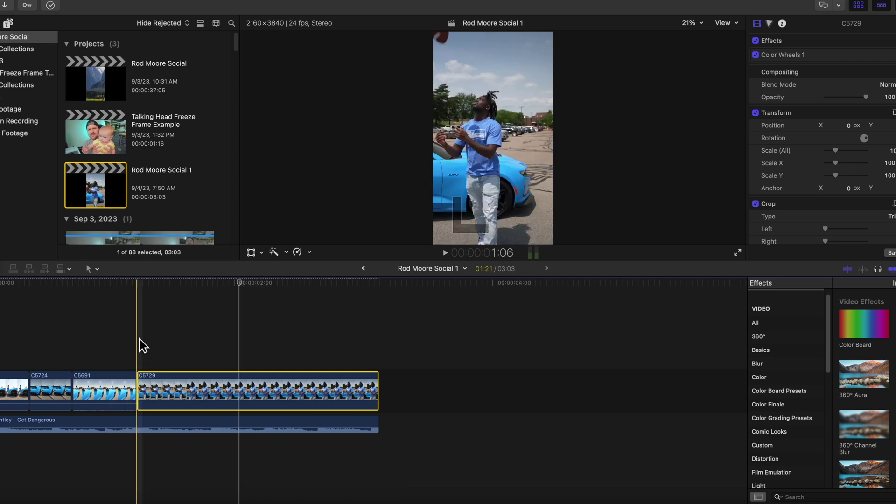
{"action": "left_click", "coordinate": [142, 356]}
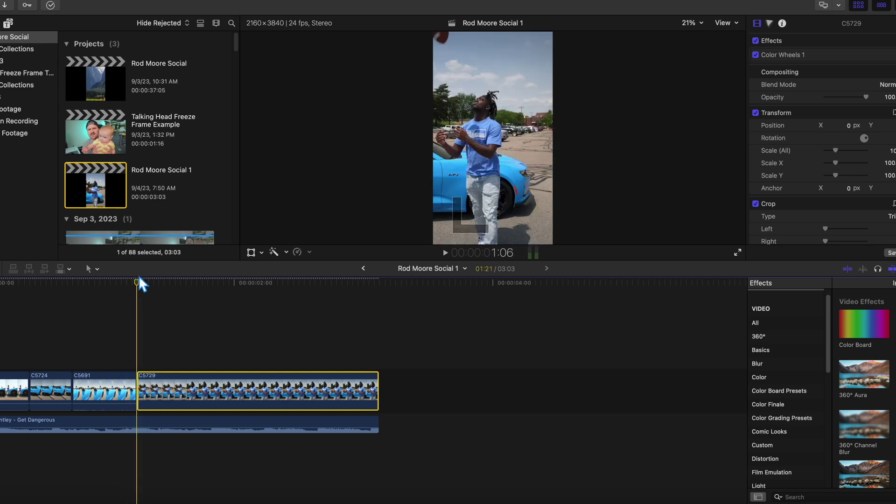
{"action": "key", "text": "shift+h"}
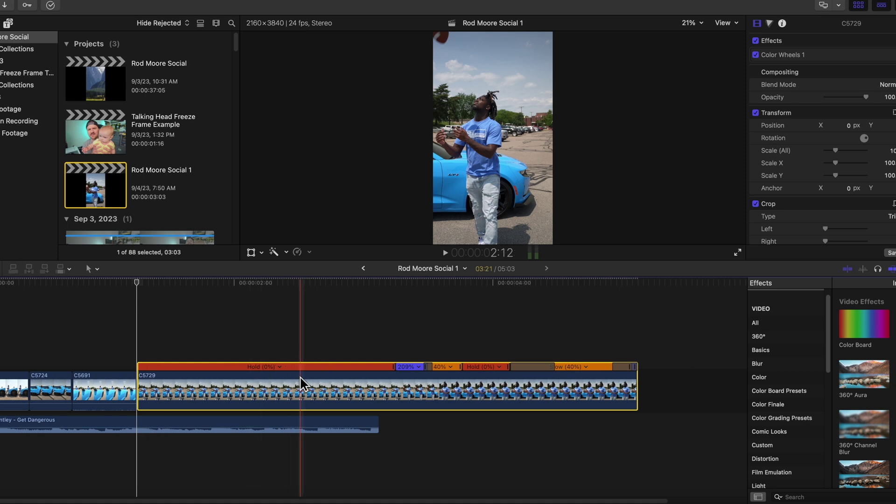
{"action": "key", "text": "alt+bracketleft"}
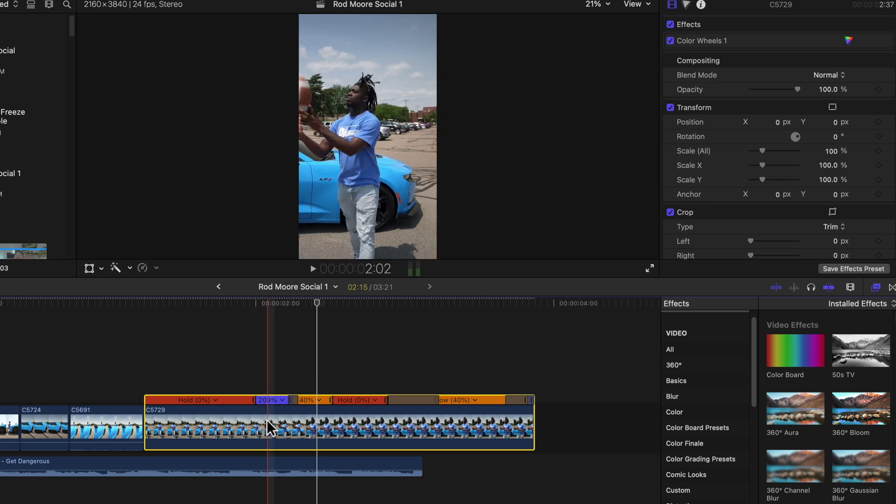
Step: Blade C5729 where the hold ends and lift the freeze-frame piece out of the storyline
{"action": "left_click", "coordinate": [255, 424]}
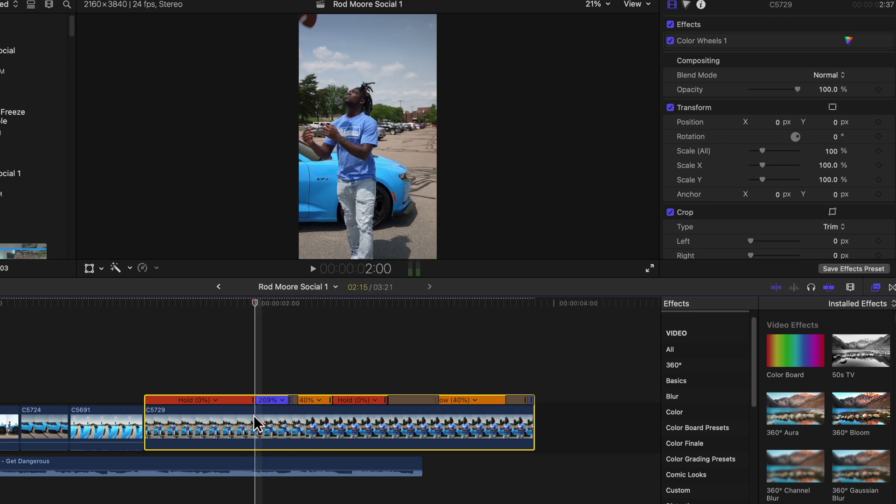
{"action": "key", "text": "super+b"}
{"action": "right_click", "coordinate": [230, 424]}
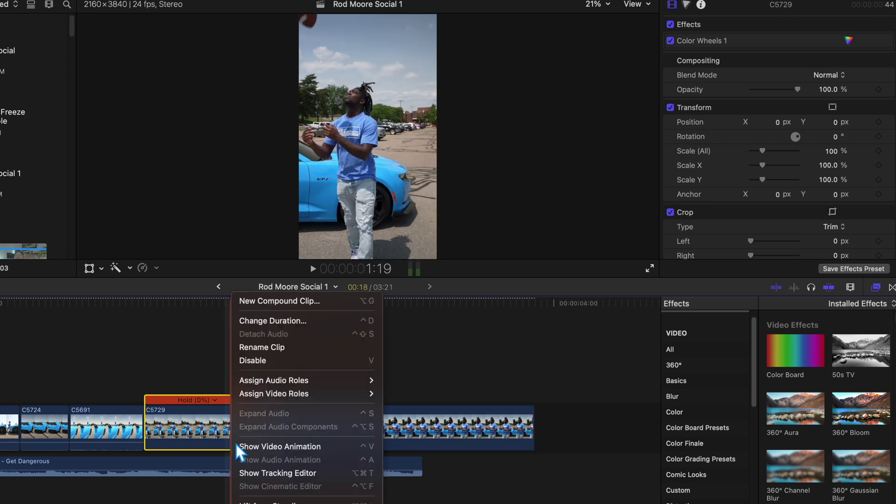
{"action": "key", "text": "Escape"}
{"action": "key", "text": "alt+super+Up"}
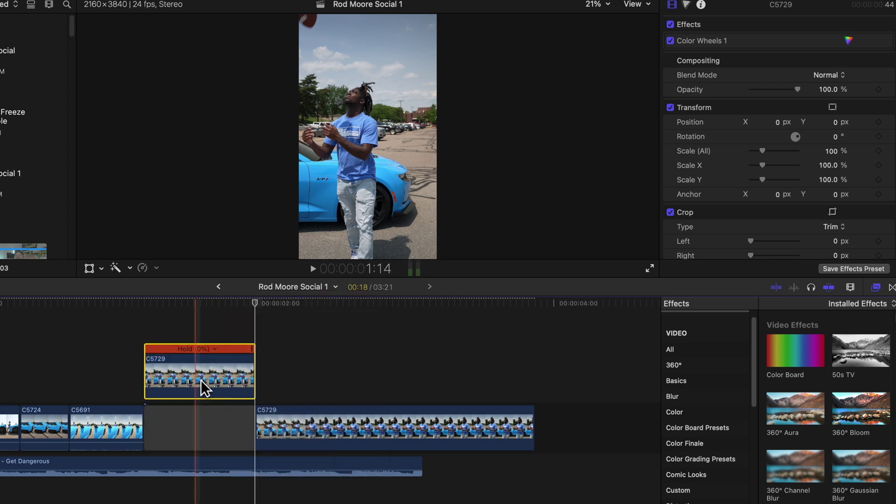
Step: Slide the freeze-frame piece earlier, trim it to 00:07, and delete the leftover gap
{"action": "left_click_drag", "start_coordinate": [202, 386], "coordinate": [161, 386]}
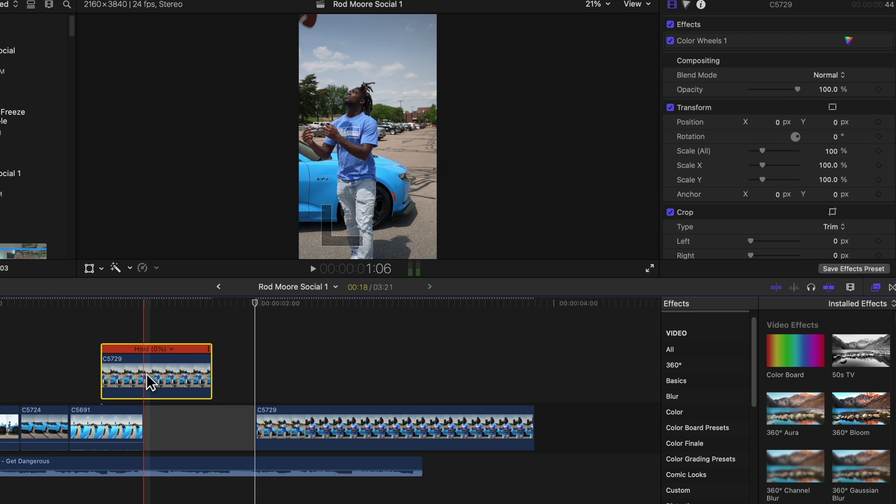
{"action": "key", "text": "alt+]"}
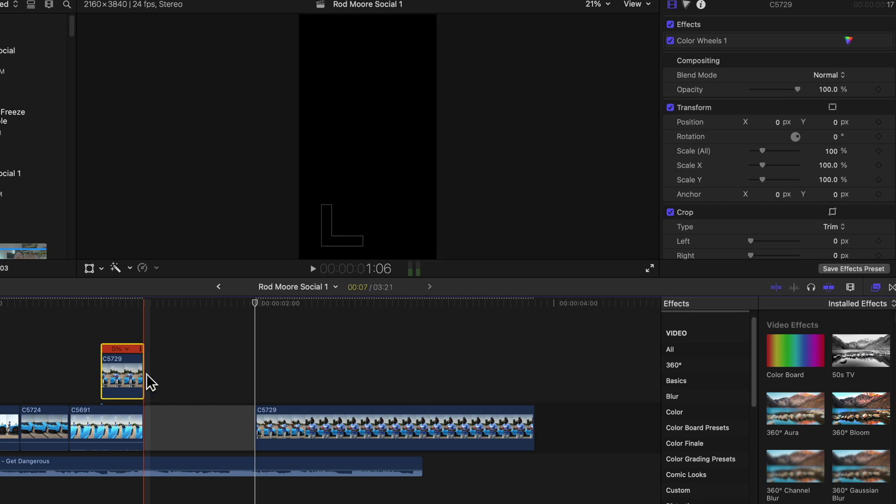
{"action": "left_click", "coordinate": [202, 427]}
{"action": "key", "text": "Delete"}
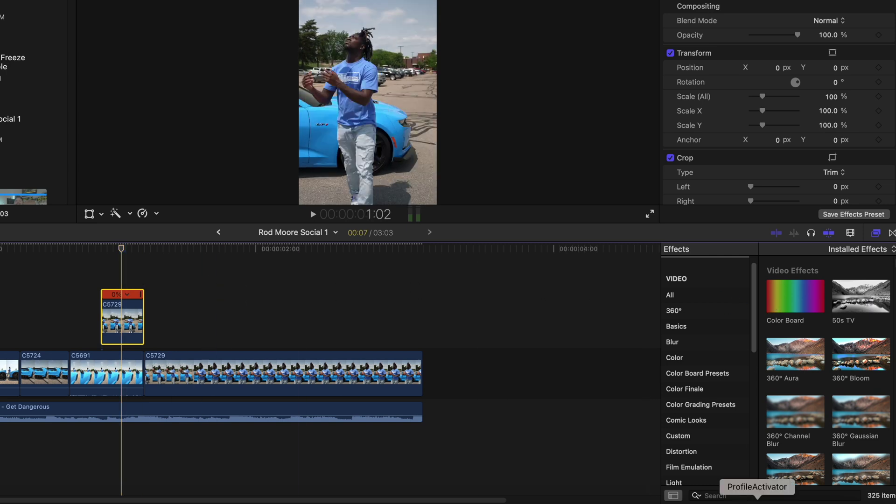
Step: Search the effects for 'maks' and apply Draw Mask to the freeze-frame clip
{"action": "left_click", "coordinate": [757, 499]}
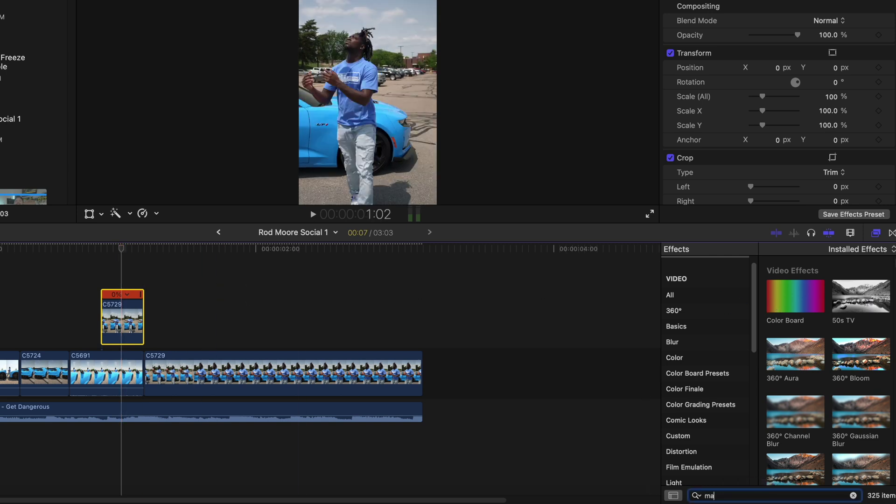
{"action": "type", "text": "maks"}
{"action": "mouse_move", "coordinate": [862, 283]}
{"action": "left_mouse_down"}
{"action": "mouse_move", "coordinate": [517, 286]}
{"action": "mouse_move", "coordinate": [150, 305]}
{"action": "mouse_move", "coordinate": [130, 319]}
{"action": "left_mouse_up"}
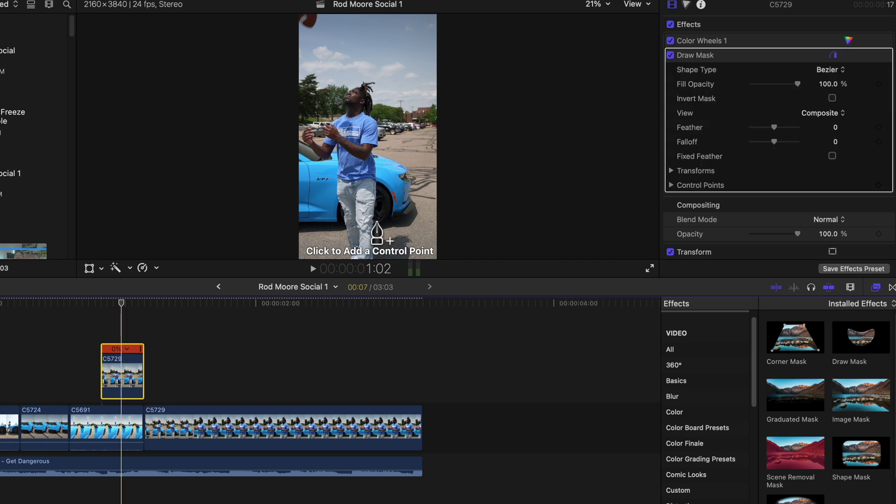
Step: Zoom in and place seven mask points tracing the man's outline
{"action": "key", "text": "super+equal"}
{"action": "key", "text": "super+equal"}
{"action": "key", "text": "super+equal"}
{"action": "left_click", "coordinate": [413, 229]}
{"action": "left_click", "coordinate": [379, 202]}
{"action": "left_click", "coordinate": [404, 155]}
{"action": "left_click", "coordinate": [407, 95]}
{"action": "left_click", "coordinate": [396, 52]}
{"action": "left_click", "coordinate": [381, 59]}
{"action": "left_click", "coordinate": [362, 61]}
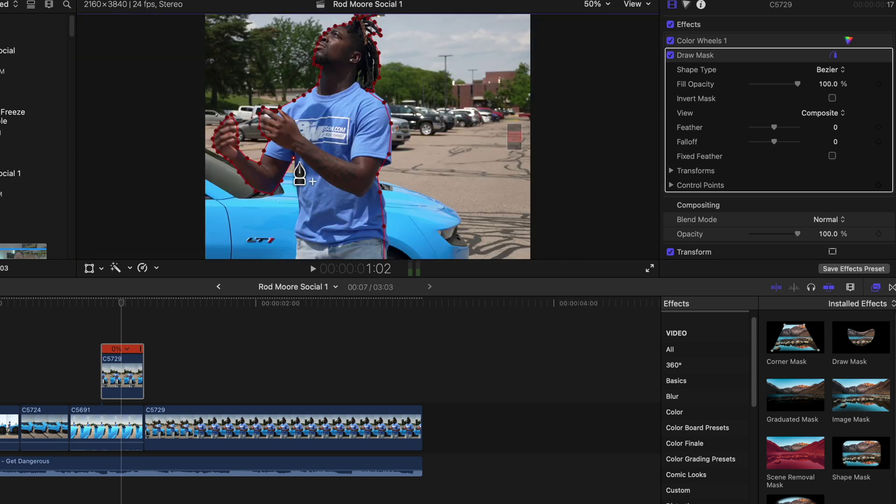
Step: Fit the figure back in the viewer, set zoom to 50%, and park on the freeze clip
{"action": "scroll", "coordinate": [330, 210], "scroll_direction": "down", "scroll_amount": 10}
{"action": "key", "text": "shift+z"}
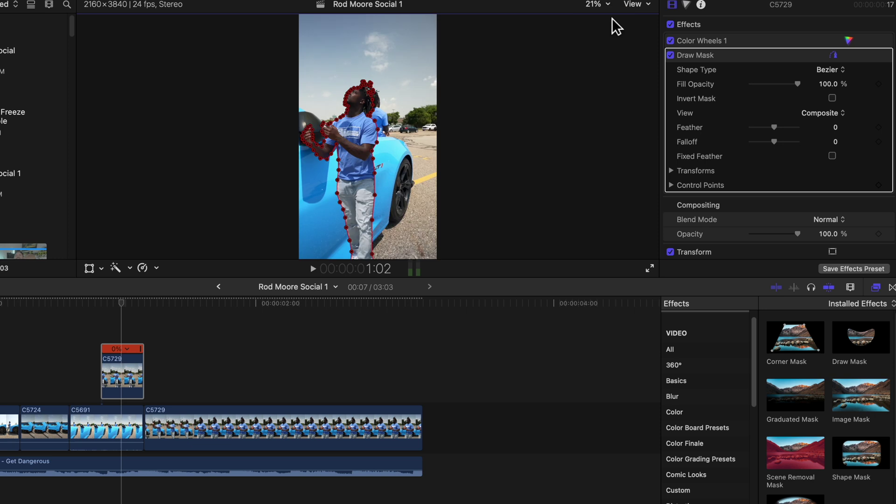
{"action": "left_click", "coordinate": [596, 4]}
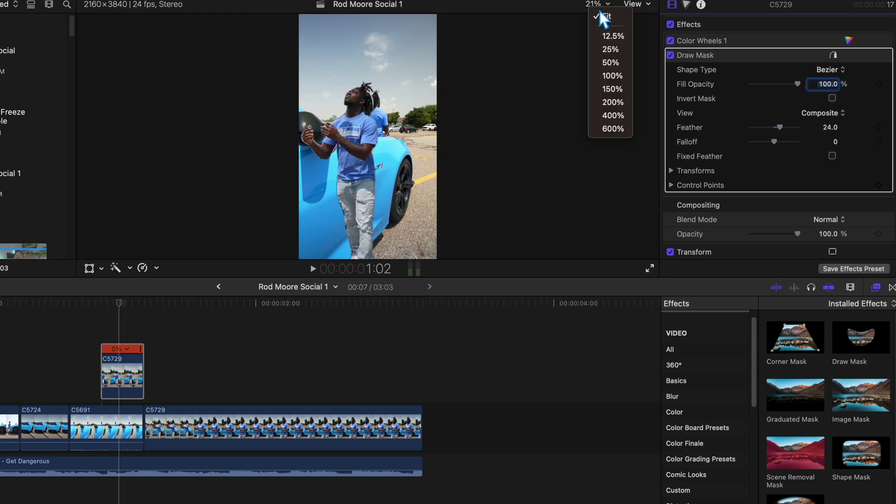
{"action": "left_click", "coordinate": [615, 64]}
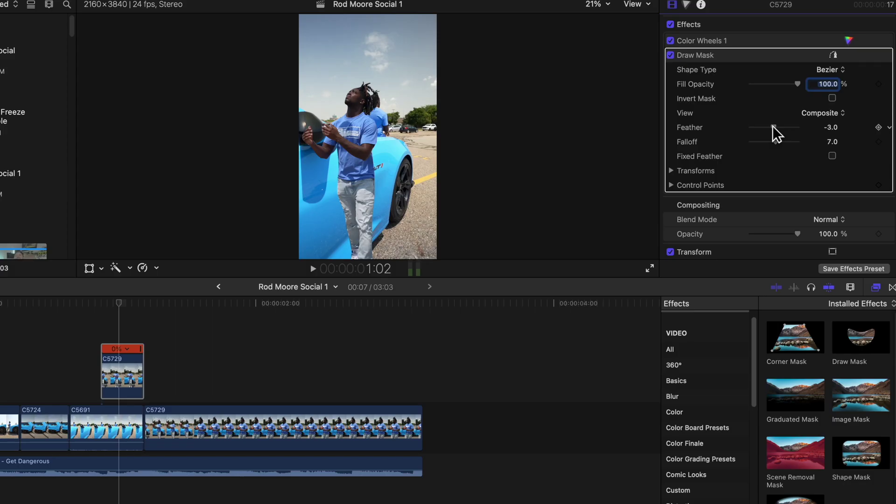
{"action": "left_click", "coordinate": [123, 374]}
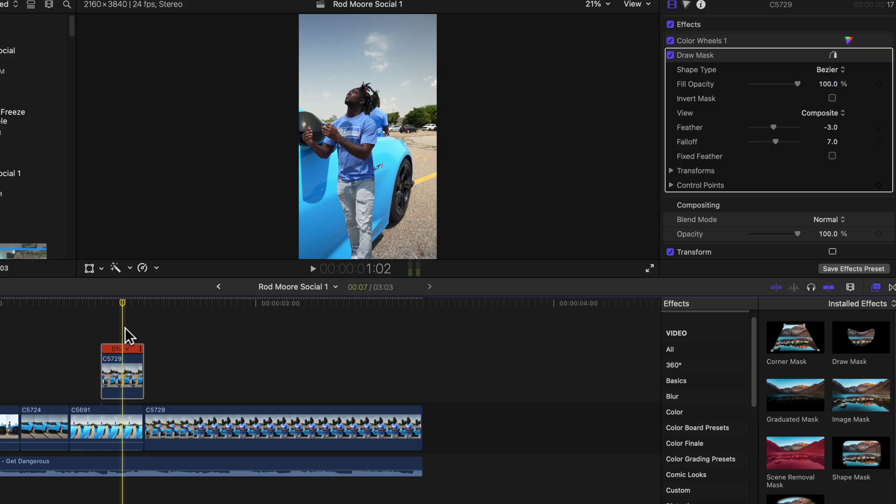
Step: With the Transform overlay on, drag the masked figure off the right edge at 0:23
{"action": "left_click_drag", "start_coordinate": [130, 306], "coordinate": [146, 312]}
{"action": "left_click", "coordinate": [89, 270]}
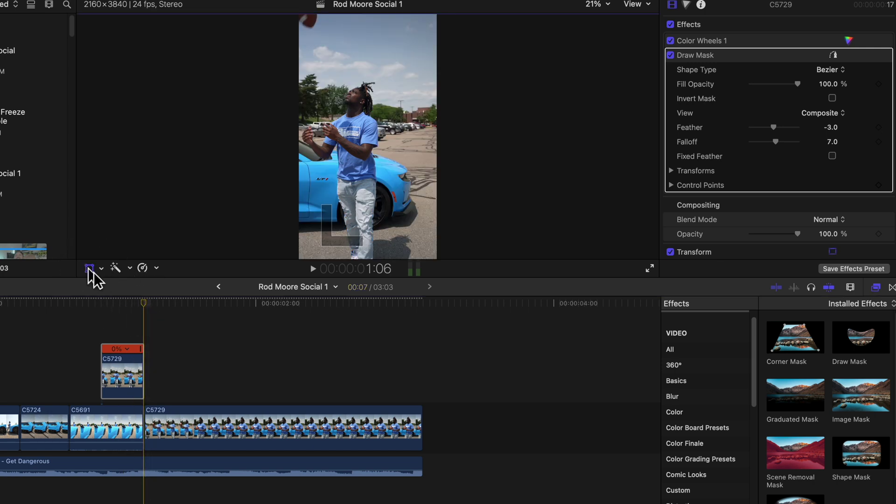
{"action": "key", "text": "Left"}
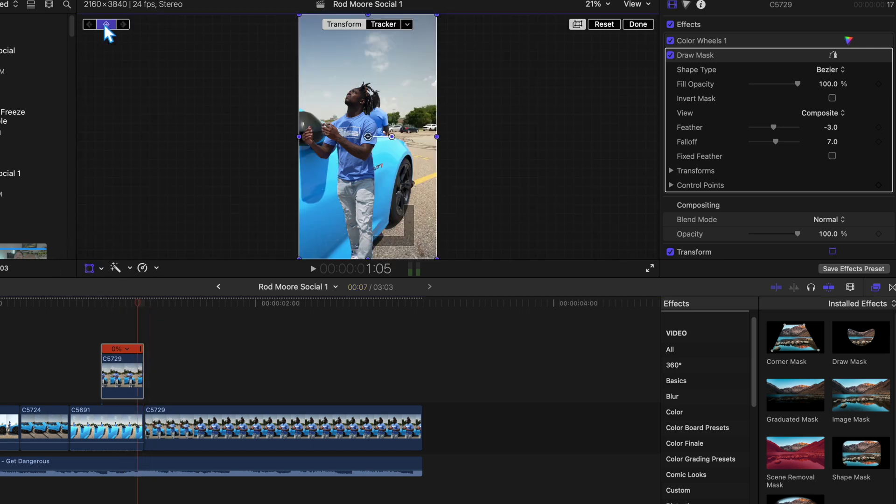
{"action": "left_click_drag", "start_coordinate": [137, 304], "coordinate": [110, 314]}
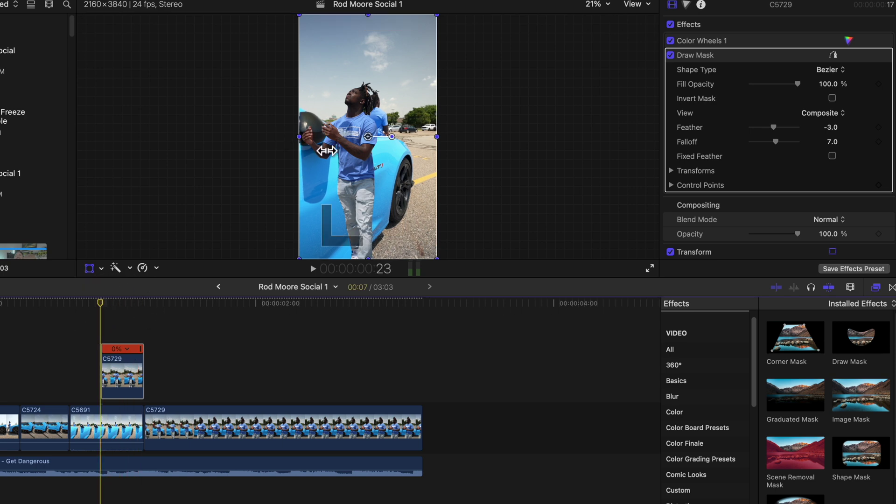
{"action": "left_click_drag", "start_coordinate": [371, 141], "coordinate": [555, 140]}
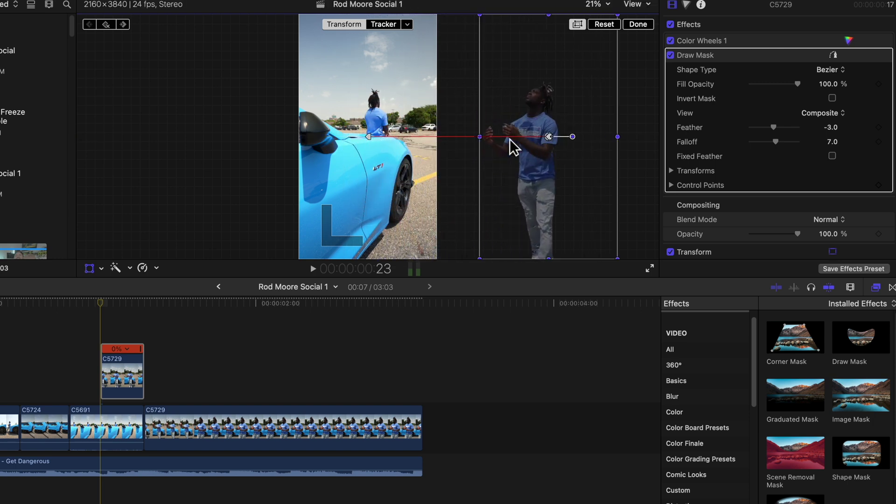
Step: Set both motion path points to Linear and finish the transform edit
{"action": "right_click", "coordinate": [371, 137]}
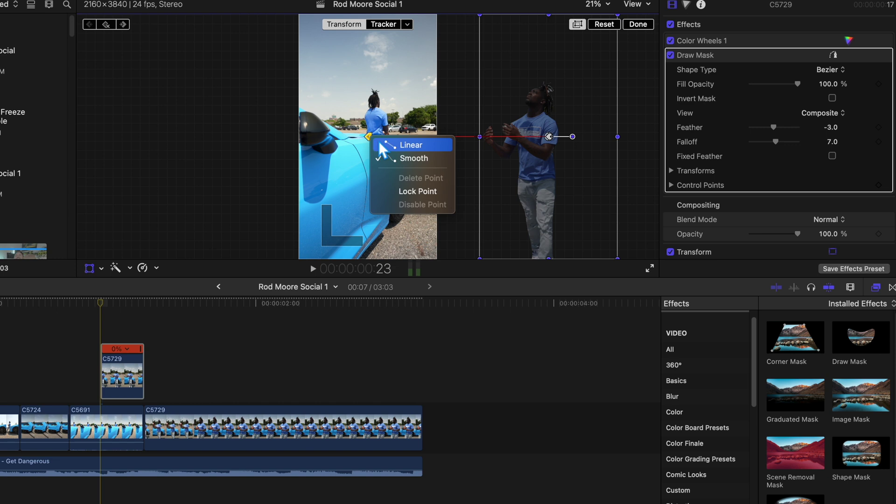
{"action": "left_click", "coordinate": [405, 147]}
{"action": "right_click", "coordinate": [551, 142]}
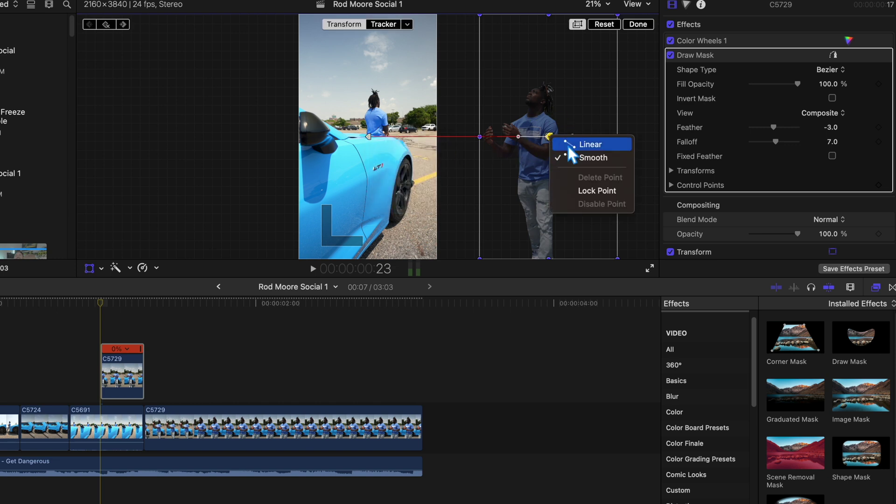
{"action": "left_click", "coordinate": [572, 146]}
{"action": "left_click", "coordinate": [638, 24]}
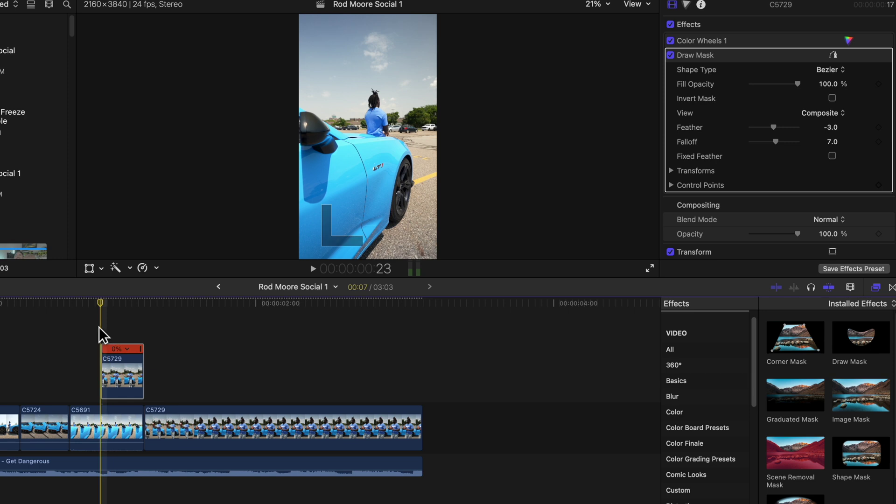
Step: Review the slide-in, then apply the Directional blur to the freeze-frame connected clip
{"action": "key", "text": "space"}
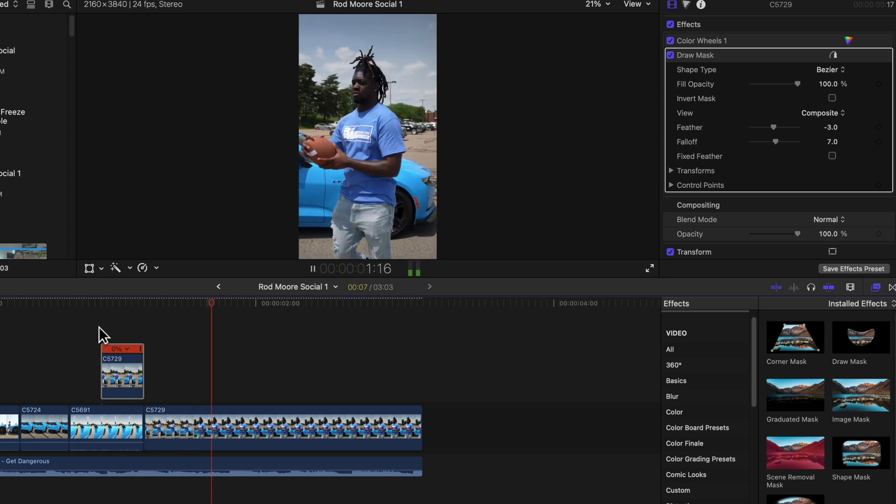
{"action": "key", "text": "space"}
{"action": "left_click", "coordinate": [122, 376]}
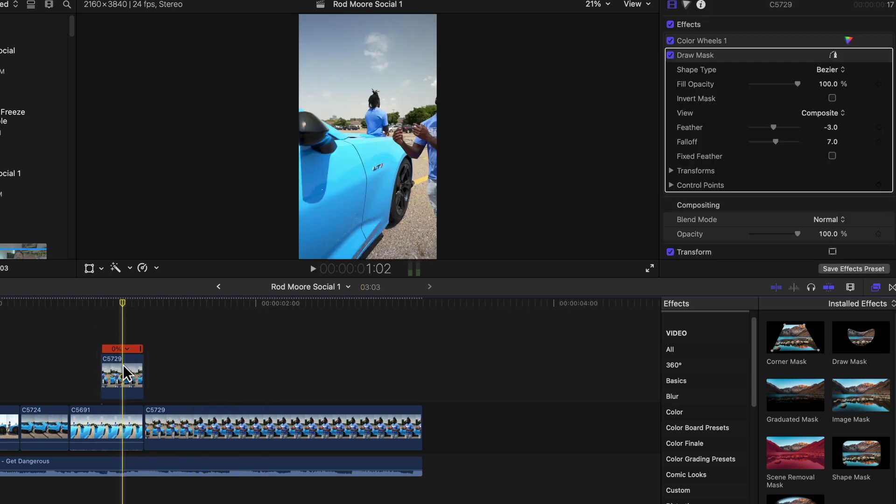
{"action": "left_click", "coordinate": [123, 365]}
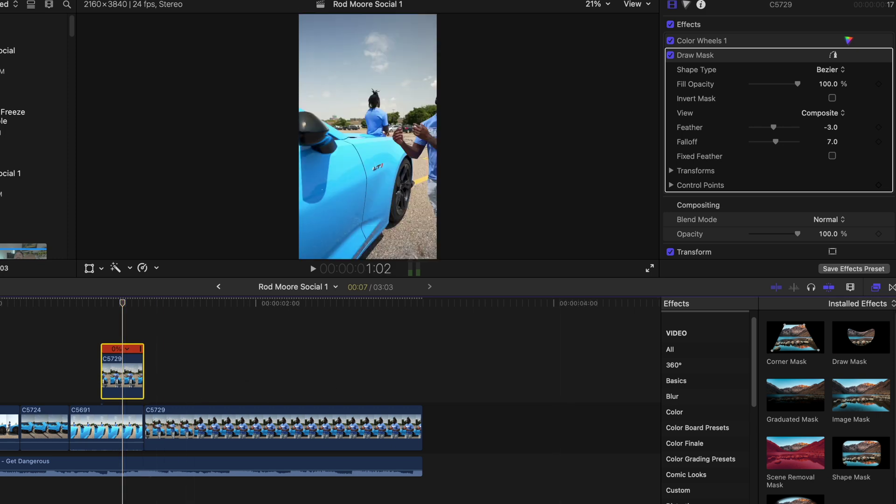
{"action": "type", "text": "direction"}
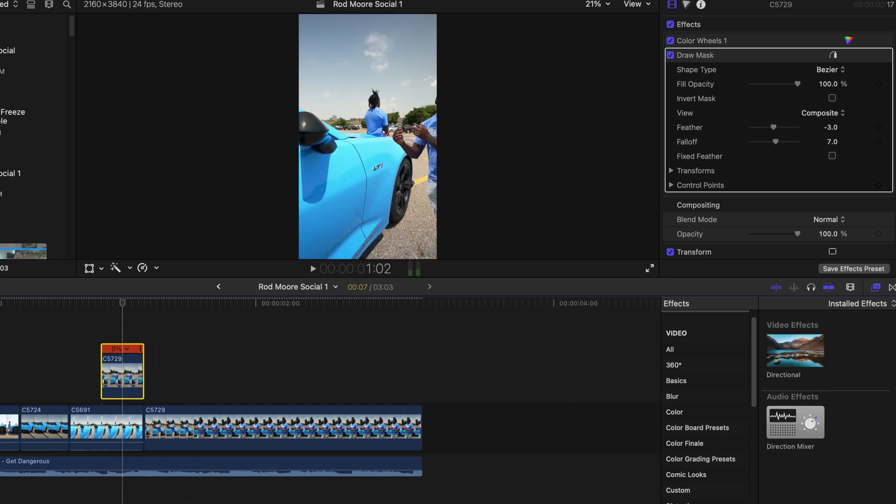
{"action": "left_click_drag", "start_coordinate": [789, 357], "coordinate": [114, 364]}
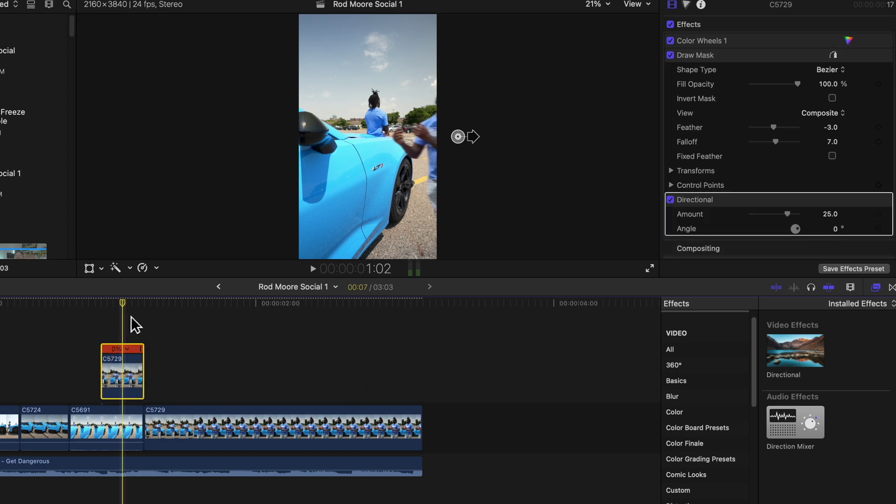
Step: Raise the Directional blur Amount to 79.2 and add the Hologram Effect to the freeze clip
{"action": "left_click", "coordinate": [135, 373]}
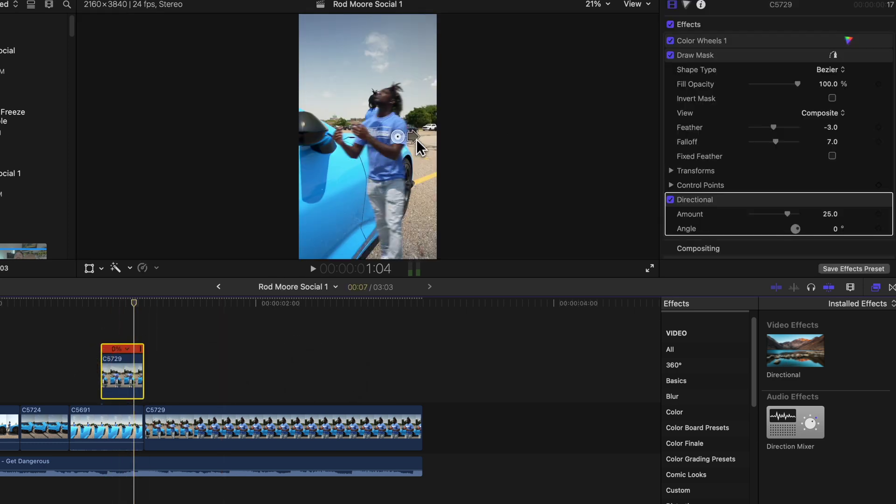
{"action": "left_click_drag", "start_coordinate": [417, 139], "coordinate": [415, 133]}
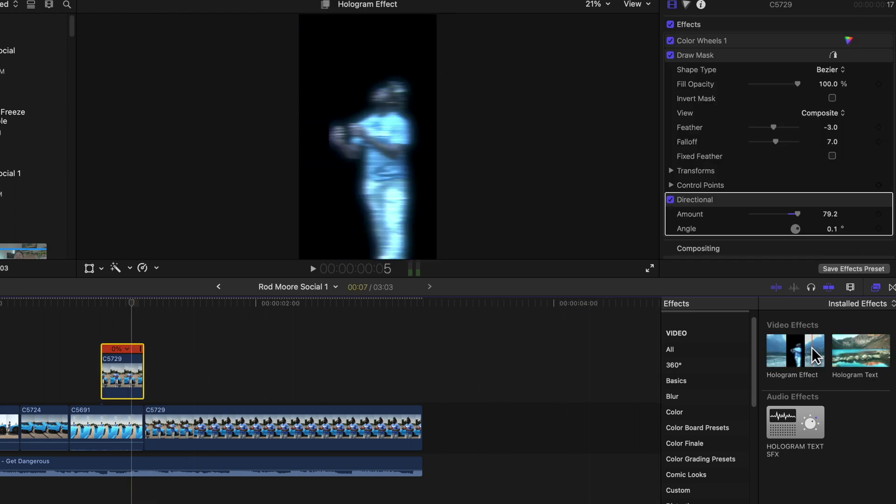
{"action": "left_click_drag", "start_coordinate": [813, 362], "coordinate": [122, 369]}
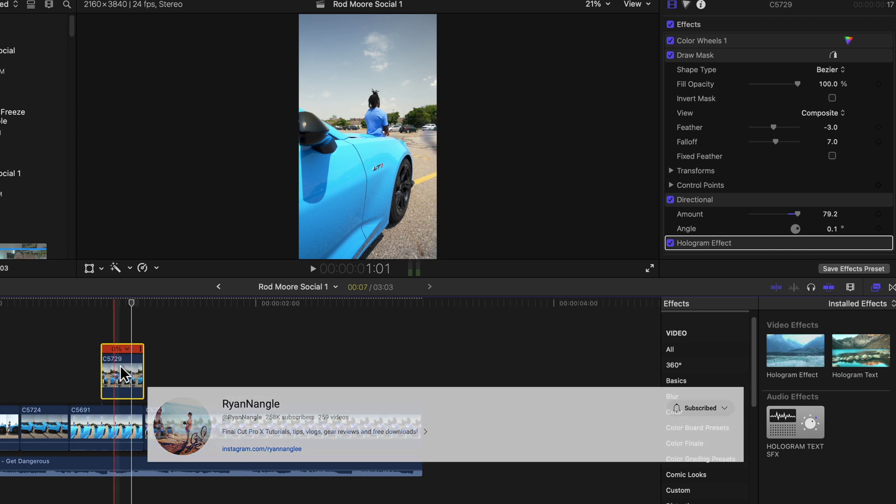
Step: Apply Hologram Effect to the main C5729 clip, keyframing Mix from 100% down to 0% at 1:10
{"action": "left_click", "coordinate": [177, 422]}
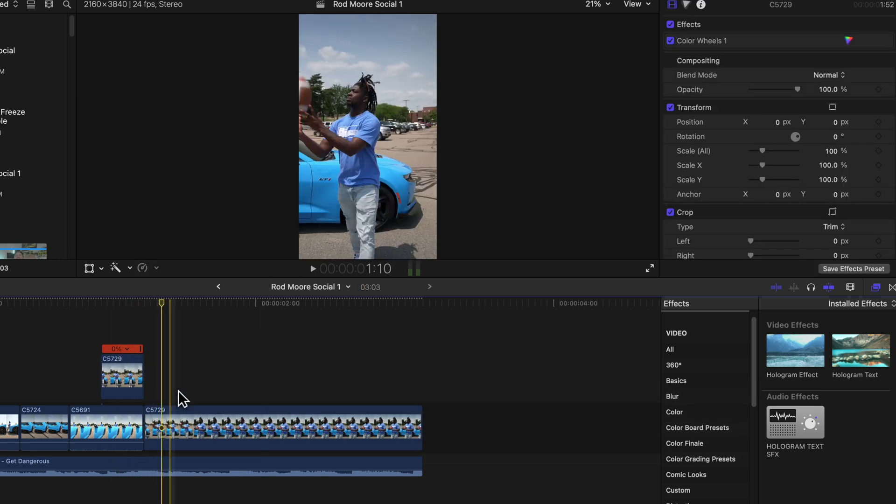
{"action": "left_click_drag", "start_coordinate": [770, 355], "coordinate": [174, 436]}
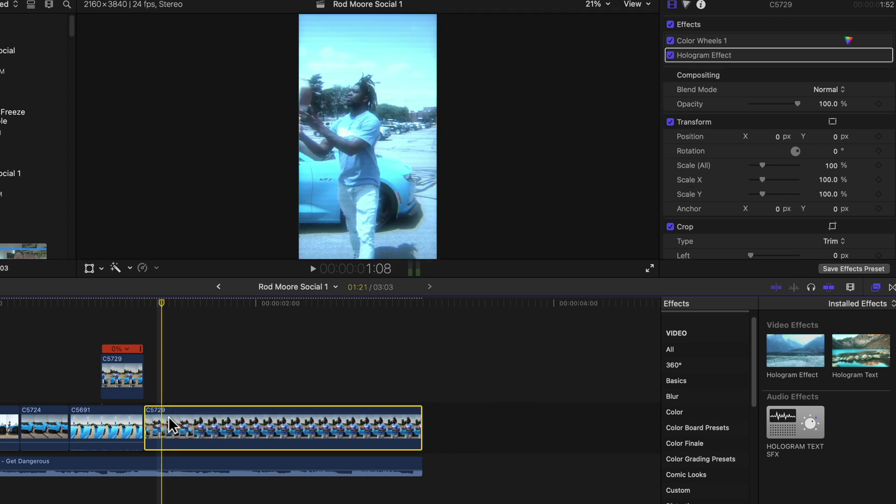
{"action": "left_click", "coordinate": [150, 310]}
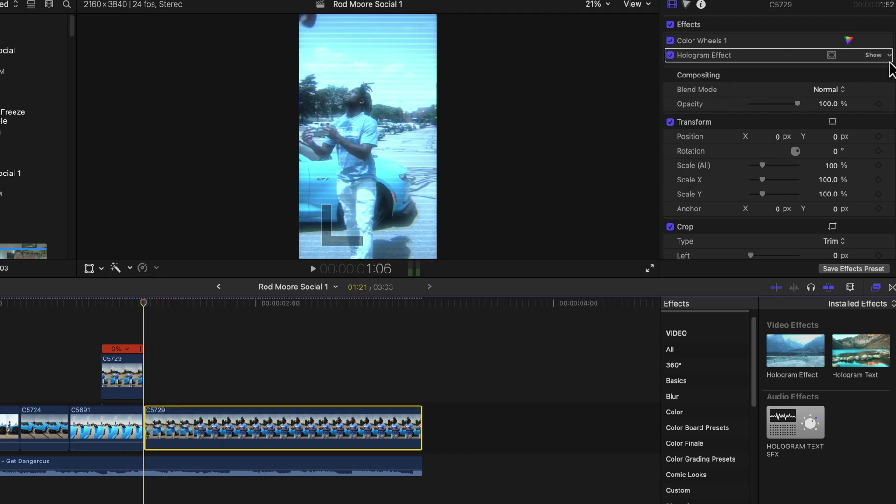
{"action": "left_click", "coordinate": [874, 55]}
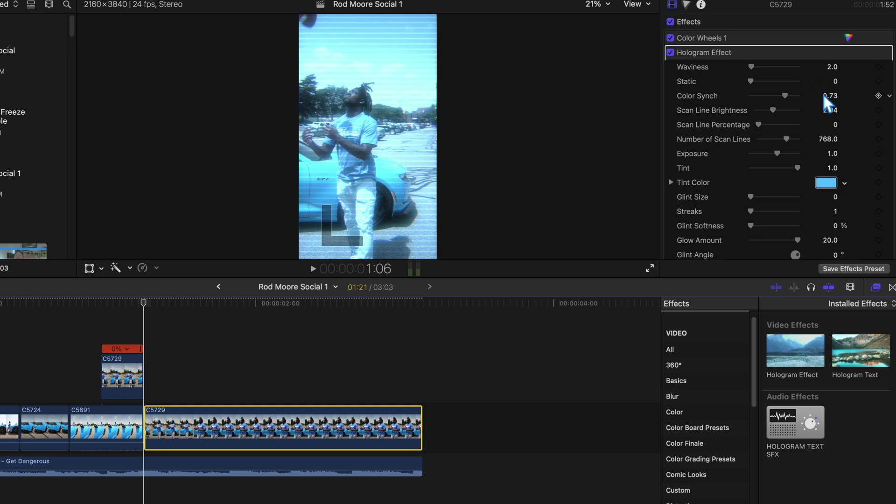
{"action": "scroll", "coordinate": [827, 100], "scroll_direction": "down", "scroll_amount": 10}
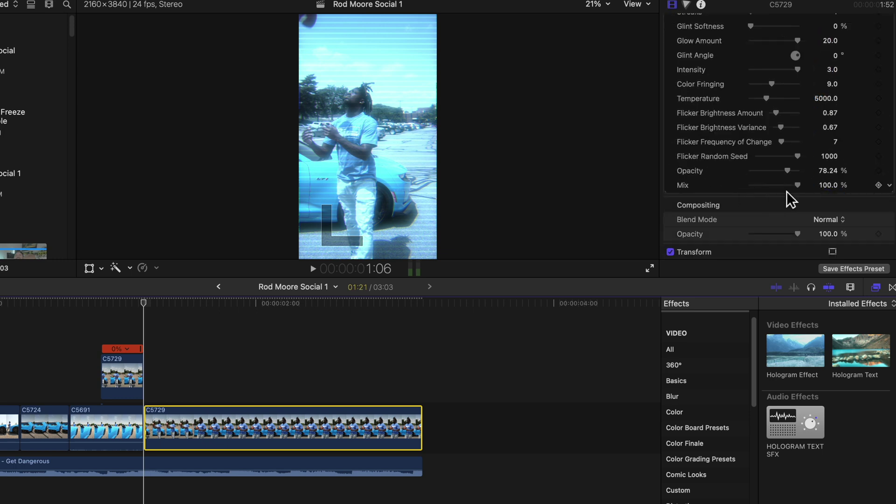
{"action": "left_click", "coordinate": [880, 185]}
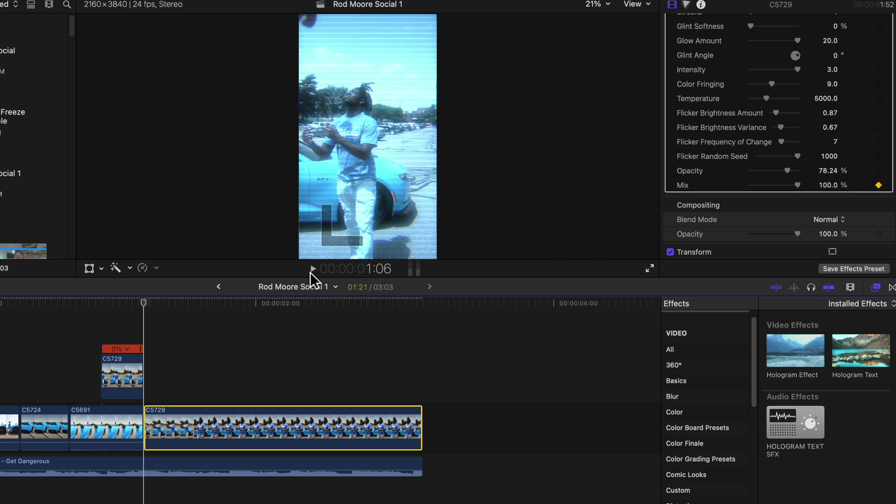
{"action": "left_click_drag", "start_coordinate": [154, 310], "coordinate": [173, 313]}
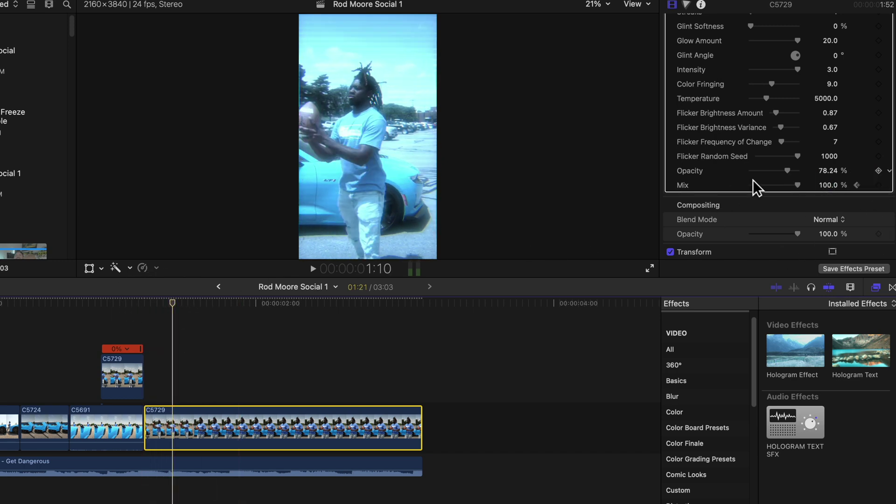
{"action": "left_click_drag", "start_coordinate": [757, 185], "coordinate": [721, 201]}
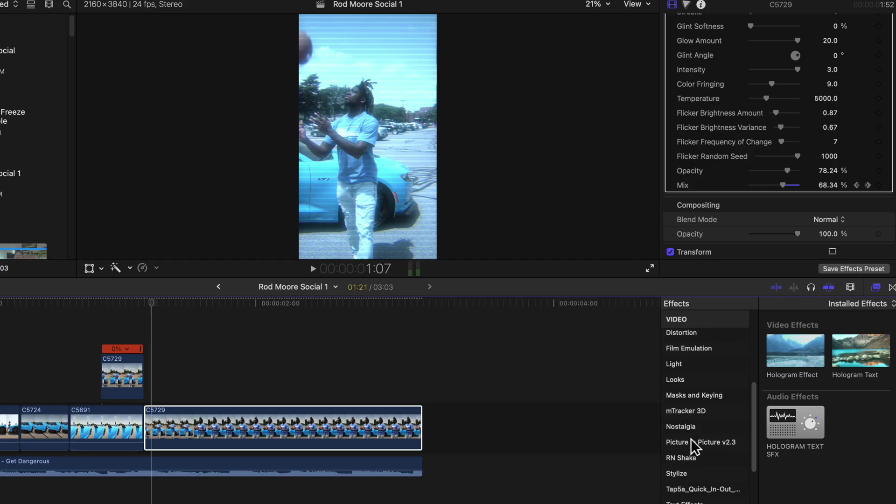
Step: Add RN Shake's Vertical Shake to C5729, keyframing Shake Amount from 10.06 to 0 at 1:10
{"action": "left_click", "coordinate": [683, 458]}
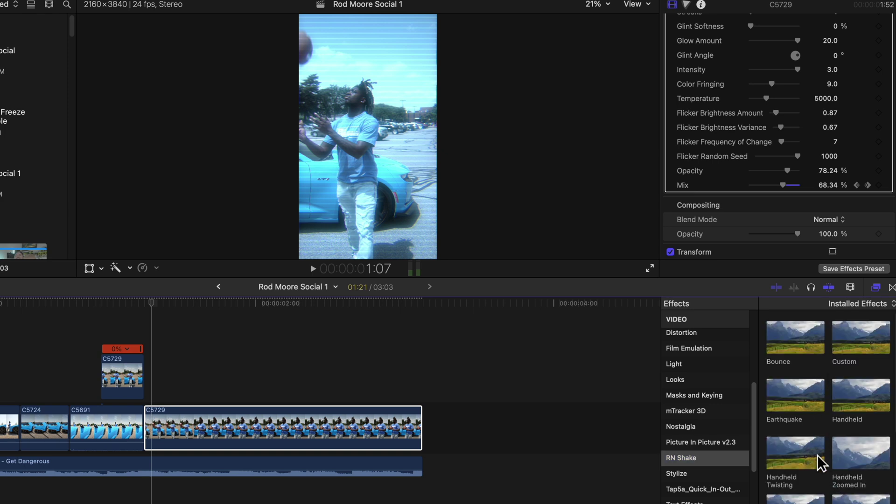
{"action": "scroll", "coordinate": [824, 462], "scroll_direction": "down", "scroll_amount": 3}
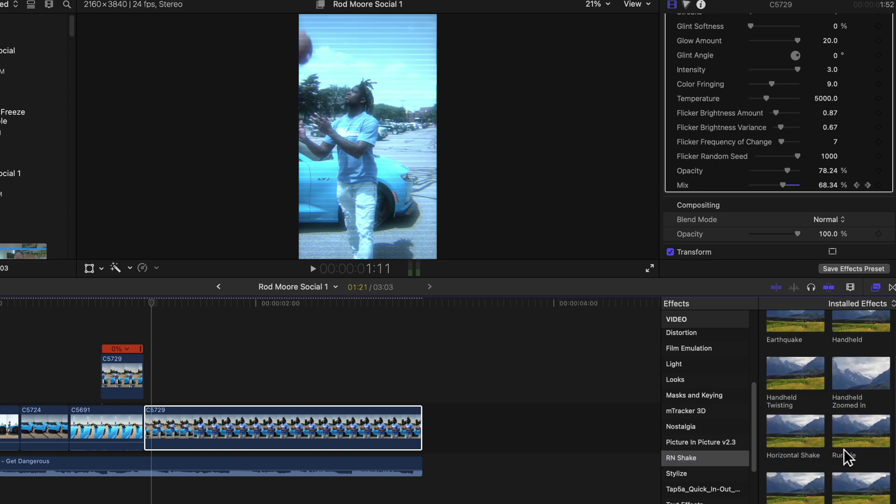
{"action": "left_click_drag", "start_coordinate": [817, 493], "coordinate": [175, 428]}
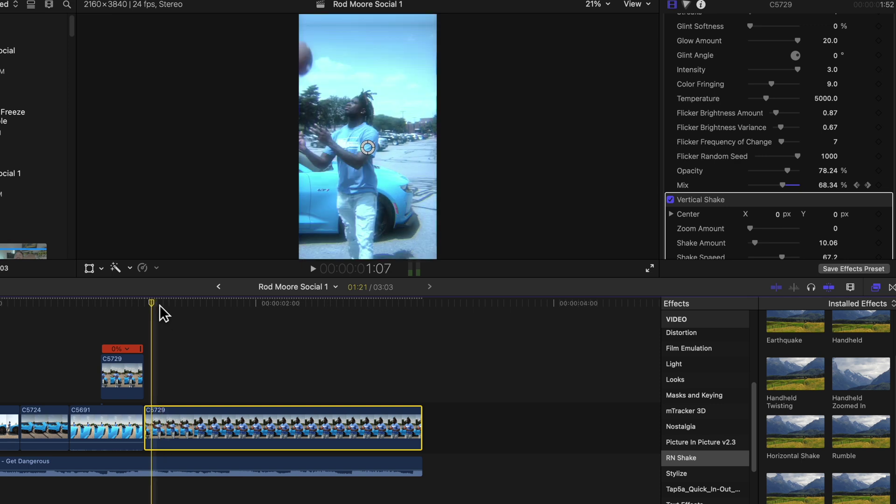
{"action": "left_click", "coordinate": [144, 303]}
{"action": "scroll", "coordinate": [789, 168], "scroll_direction": "down", "scroll_amount": 5}
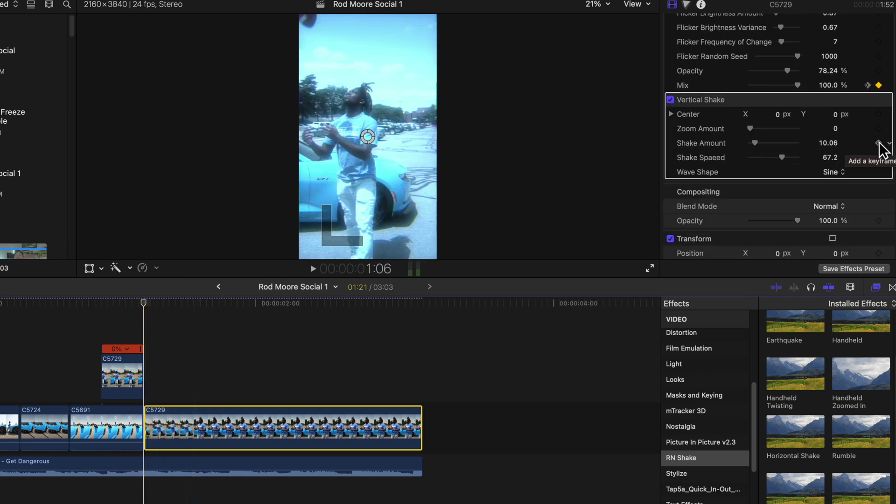
{"action": "left_click", "coordinate": [879, 143]}
{"action": "left_click_drag", "start_coordinate": [144, 303], "coordinate": [180, 319]}
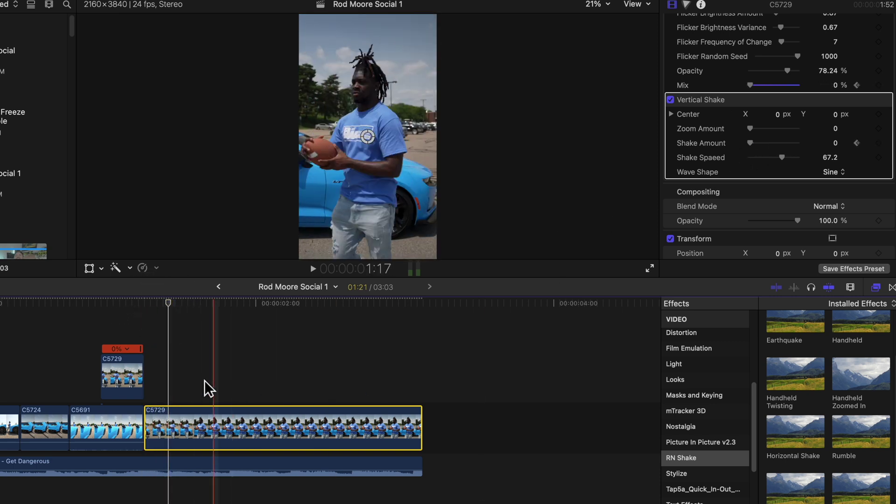
{"action": "key", "text": "space"}
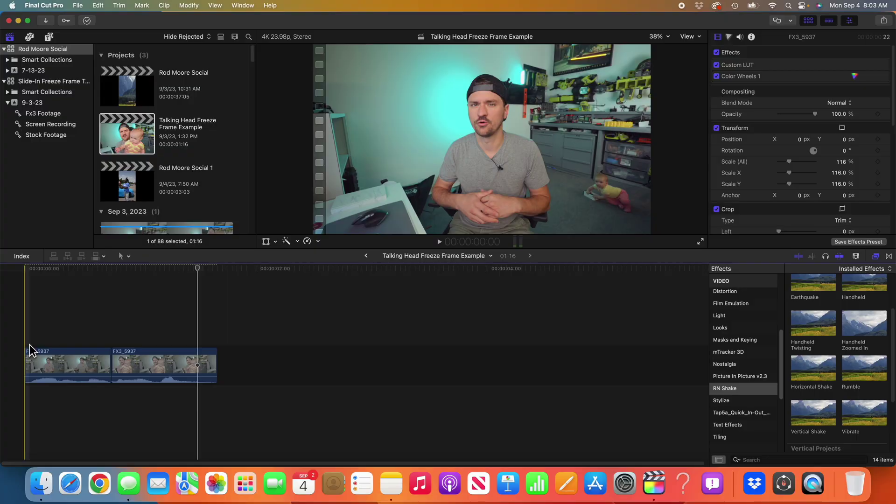
Step: Play the Talking Head Freeze Frame Example edit from an earlier point through to the end
{"action": "left_click", "coordinate": [178, 333]}
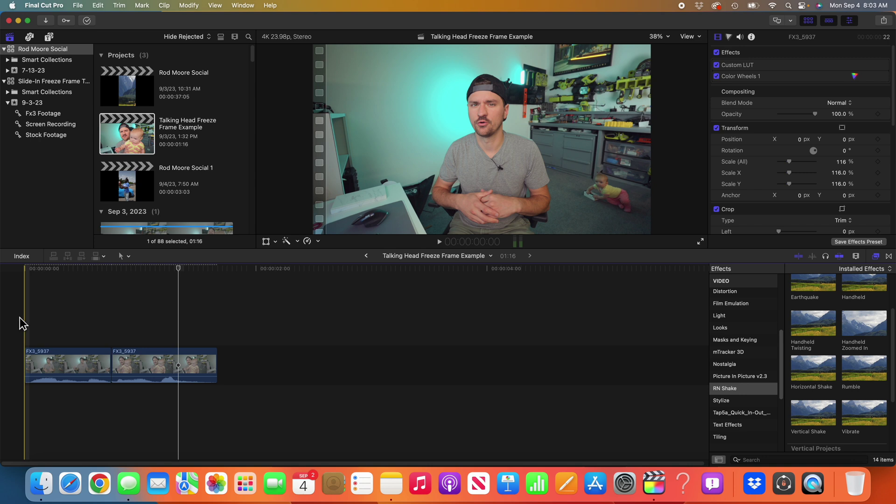
{"action": "key", "text": "space"}
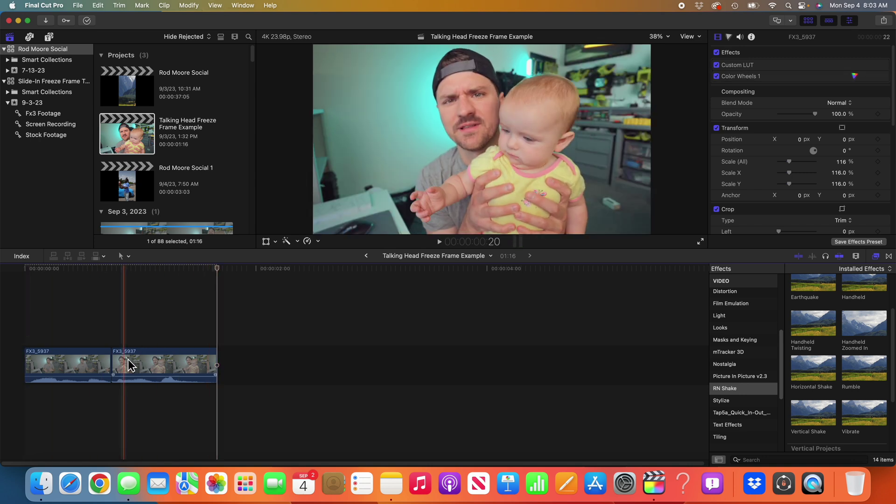
{"action": "key", "text": "c"}
{"action": "key", "text": "c"}
Step: Add a half-second freeze-frame hold at the second FX3_5937 clip's start and blade where it ends
{"action": "left_click", "coordinate": [110, 269]}
{"action": "key", "text": "shift+h"}
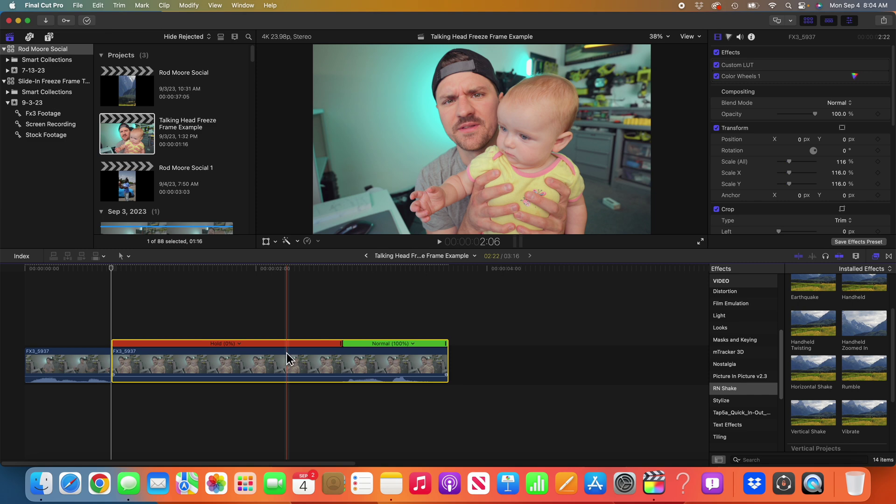
{"action": "key", "text": "alt+bracketleft"}
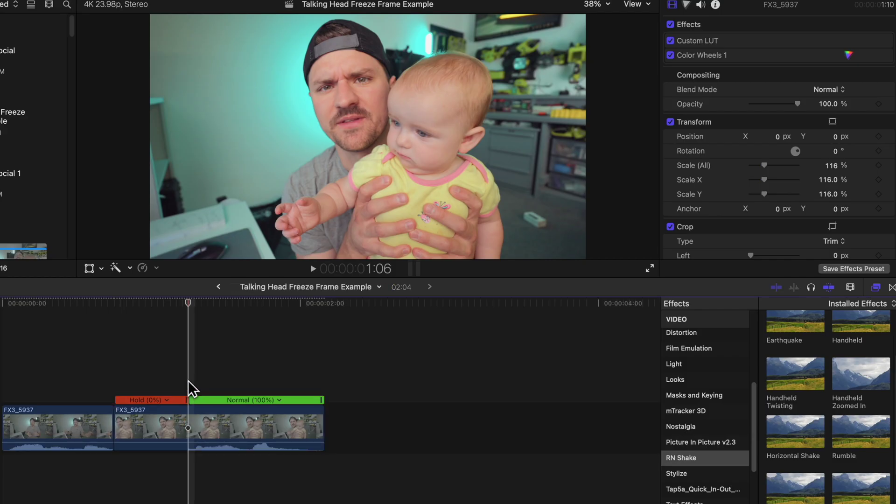
{"action": "key", "text": "Right"}
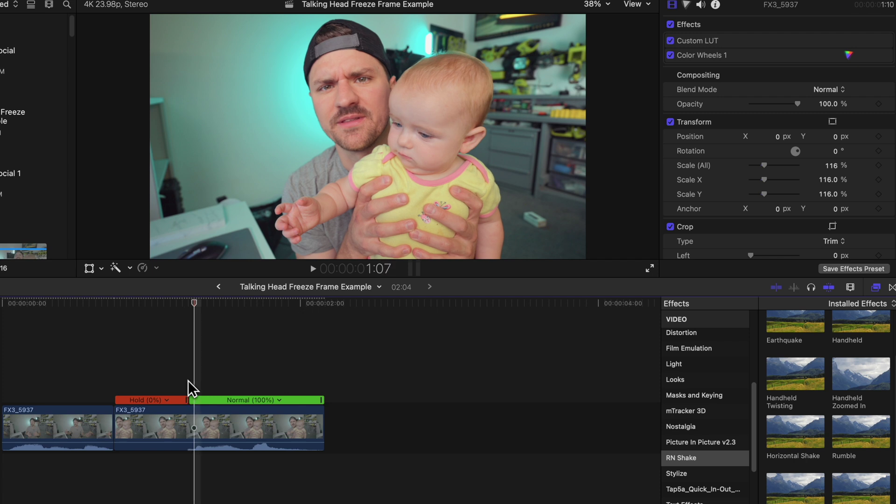
{"action": "key", "text": "Left"}
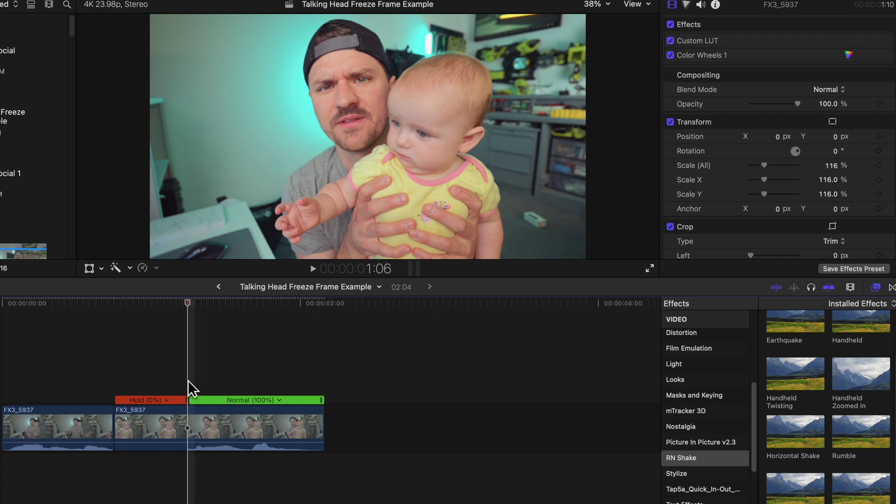
{"action": "key", "text": "cmd+b"}
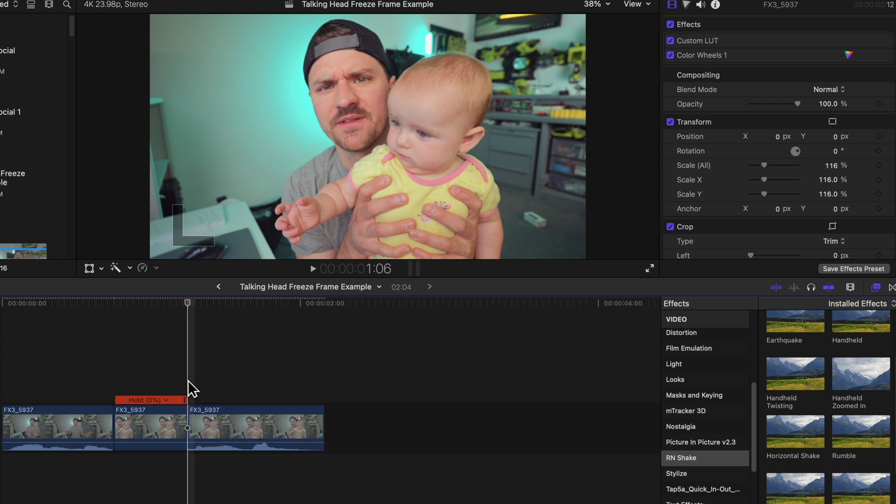
Step: Lift the hold into a connected clip, slide it before the cut, and close the storyline gap
{"action": "right_click", "coordinate": [159, 428]}
{"action": "left_click", "coordinate": [189, 490]}
{"action": "left_click_drag", "start_coordinate": [160, 376], "coordinate": [119, 373]}
{"action": "left_click", "coordinate": [140, 432]}
{"action": "key", "text": "Delete"}
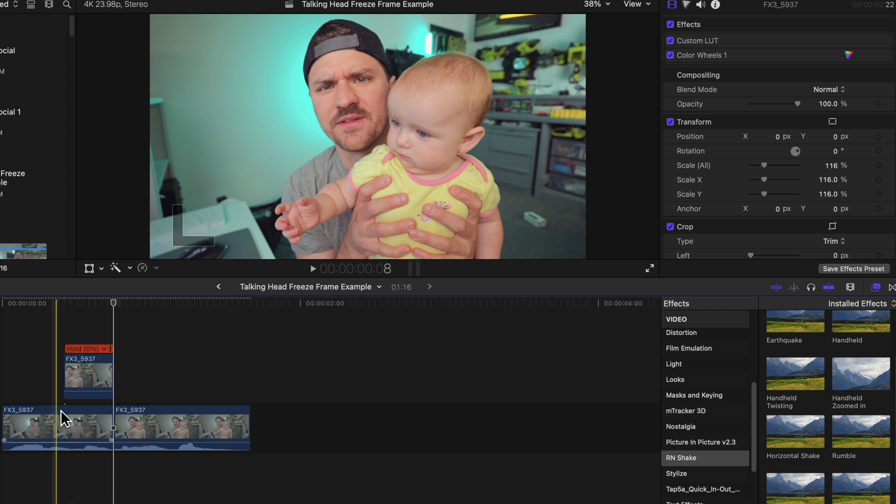
{"action": "left_click", "coordinate": [89, 391]}
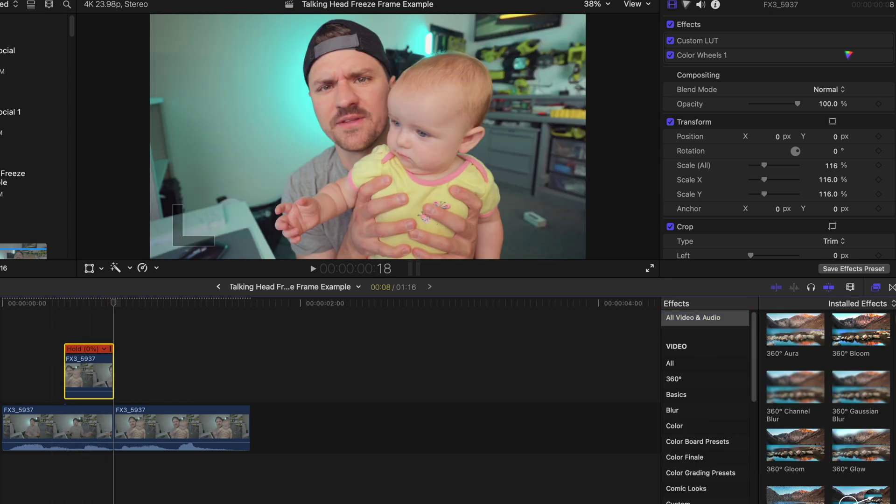
Step: Apply a Draw Mask to the FX3_5937 freeze frame and set the viewer zoom to 25%
{"action": "scroll", "coordinate": [827, 356], "scroll_direction": "down", "scroll_amount": 15}
{"action": "mouse_move", "coordinate": [827, 357]}
{"action": "left_mouse_down"}
{"action": "mouse_move", "coordinate": [74, 350]}
{"action": "mouse_move", "coordinate": [84, 384]}
{"action": "mouse_move", "coordinate": [89, 377]}
{"action": "left_mouse_up"}
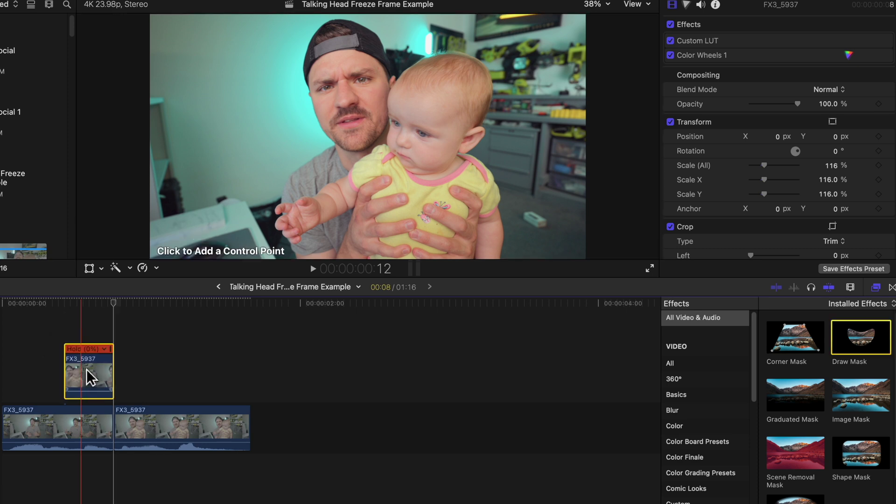
{"action": "left_click", "coordinate": [86, 371]}
{"action": "left_click", "coordinate": [597, 4]}
{"action": "left_click", "coordinate": [607, 50]}
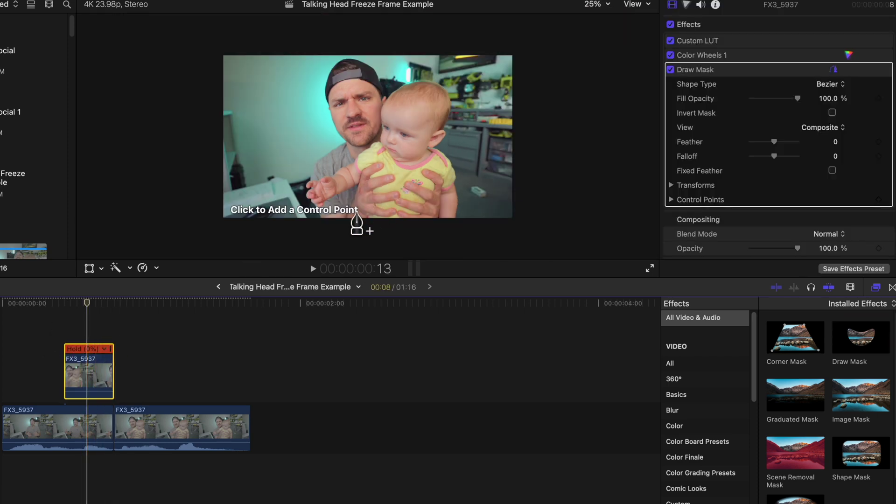
Step: Trace mask points from the man's arm around the baby's head and down its right side
{"action": "left_click_drag", "start_coordinate": [314, 203], "coordinate": [309, 185]}
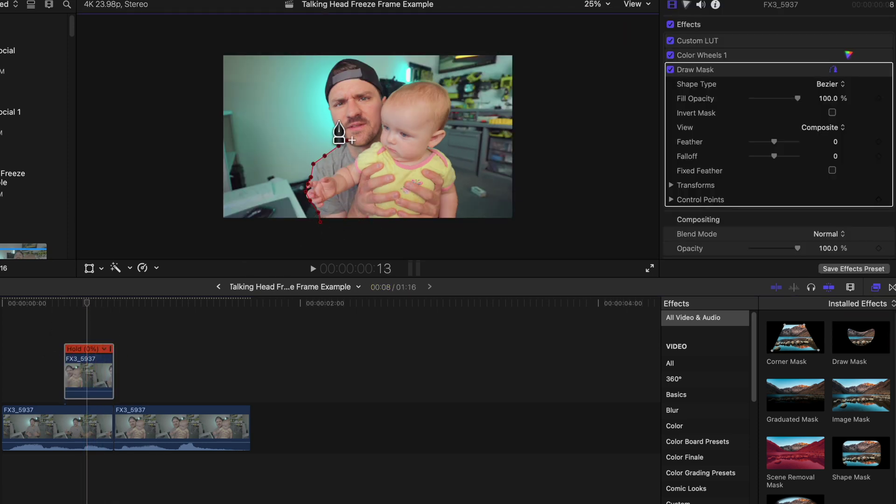
{"action": "left_click", "coordinate": [415, 82]}
{"action": "left_click", "coordinate": [429, 81]}
{"action": "left_click", "coordinate": [439, 85]}
{"action": "left_click", "coordinate": [445, 90]}
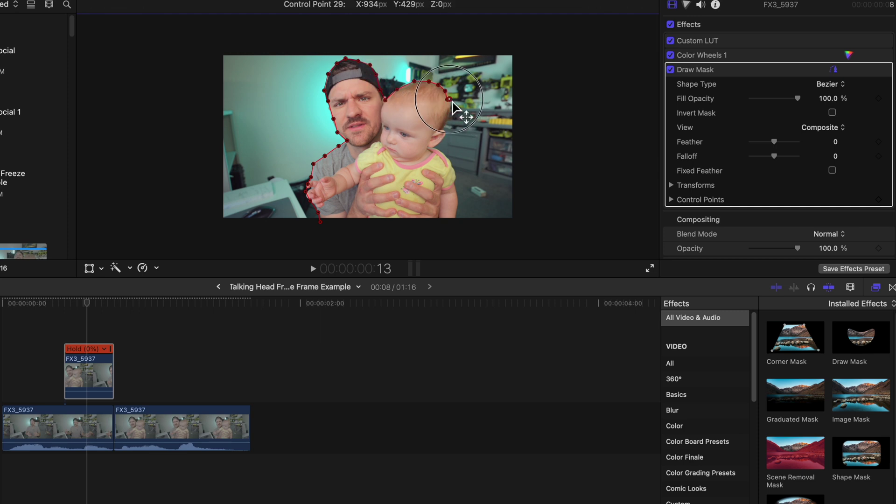
{"action": "left_click", "coordinate": [449, 96]}
{"action": "left_click", "coordinate": [451, 106]}
{"action": "left_click", "coordinate": [446, 157]}
{"action": "left_click", "coordinate": [455, 181]}
Step: Continue the mask down the baby's side and below the frame, closing it around man and baby
{"action": "left_click", "coordinate": [454, 214]}
{"action": "left_click", "coordinate": [454, 227]}
{"action": "left_click", "coordinate": [319, 237]}
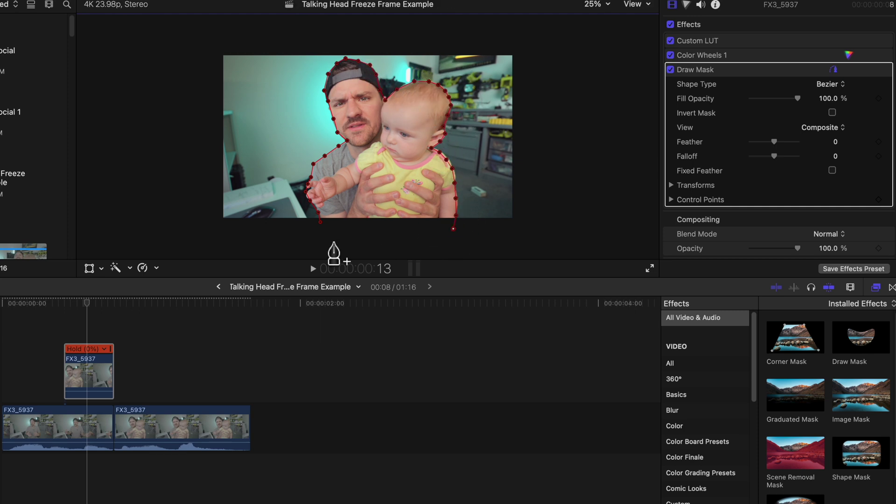
{"action": "left_click", "coordinate": [315, 204]}
{"action": "left_click", "coordinate": [597, 3]}
{"action": "left_click", "coordinate": [607, 40]}
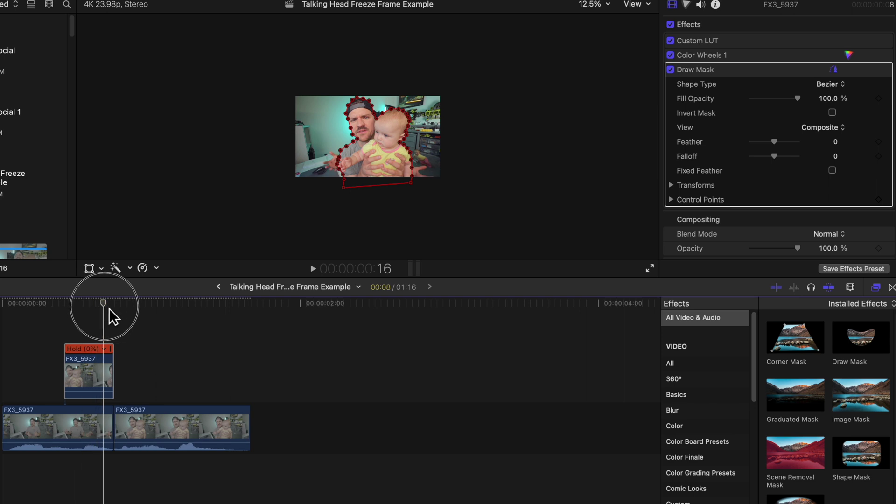
{"action": "left_click", "coordinate": [112, 305]}
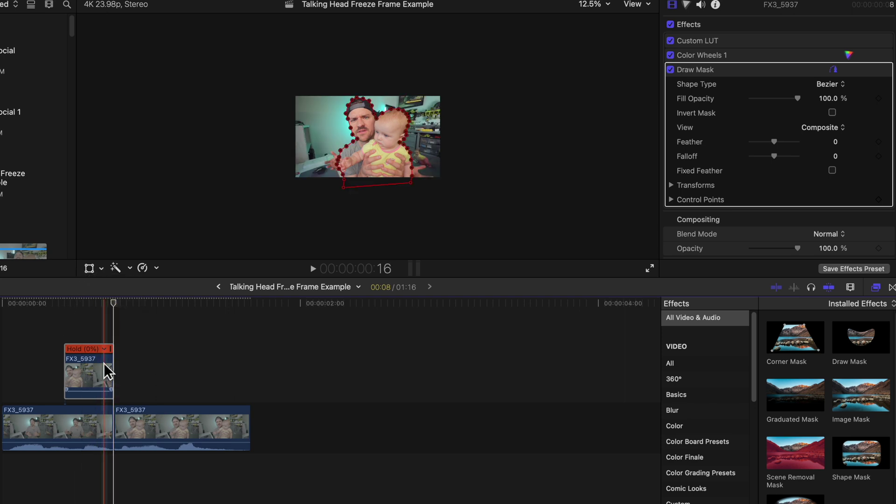
Step: Keyframe the freeze frame's position at frame 17, then drag it below the picture at frame 10
{"action": "left_click", "coordinate": [89, 268]}
{"action": "left_click", "coordinate": [107, 24]}
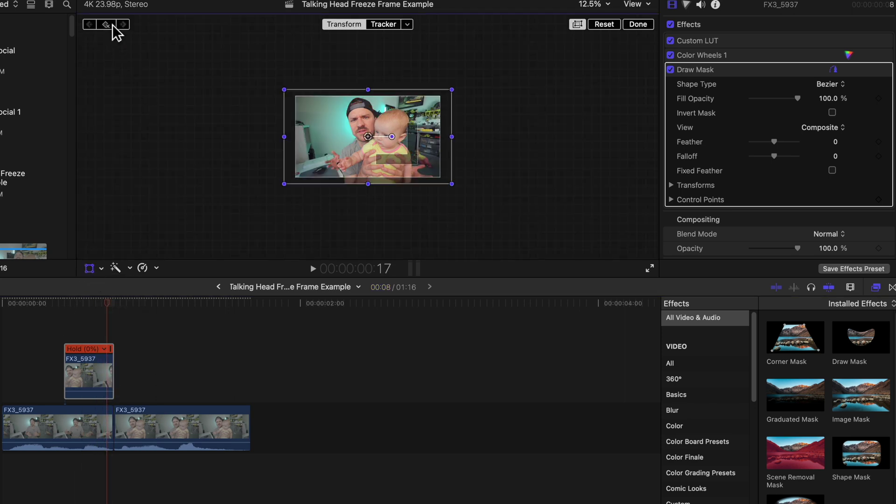
{"action": "left_click_drag", "start_coordinate": [111, 309], "coordinate": [64, 308]}
{"action": "left_click_drag", "start_coordinate": [371, 140], "coordinate": [369, 240]}
Step: Make the motion-path points Linear, fit the viewer, and play the slide-in
{"action": "right_click", "coordinate": [368, 137]}
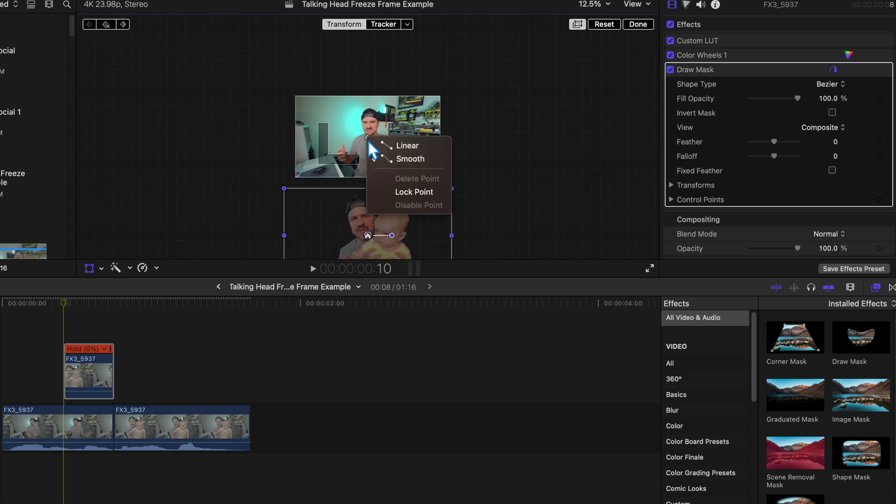
{"action": "left_click", "coordinate": [387, 144]}
{"action": "right_click", "coordinate": [368, 237]}
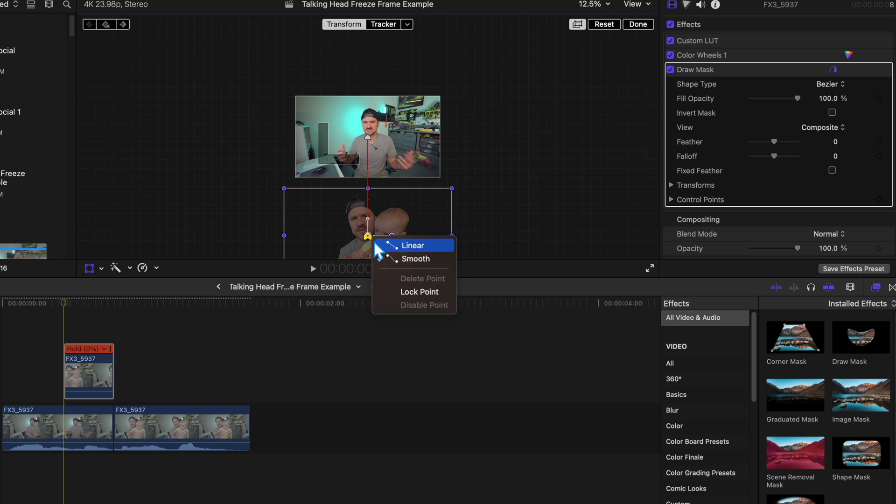
{"action": "left_click", "coordinate": [402, 246]}
{"action": "left_click", "coordinate": [638, 24]}
{"action": "left_click", "coordinate": [591, 4]}
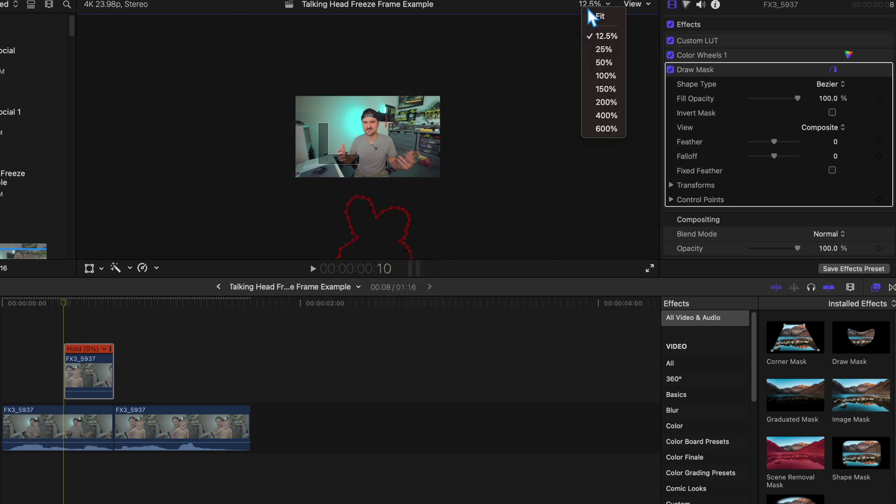
{"action": "left_click", "coordinate": [601, 16]}
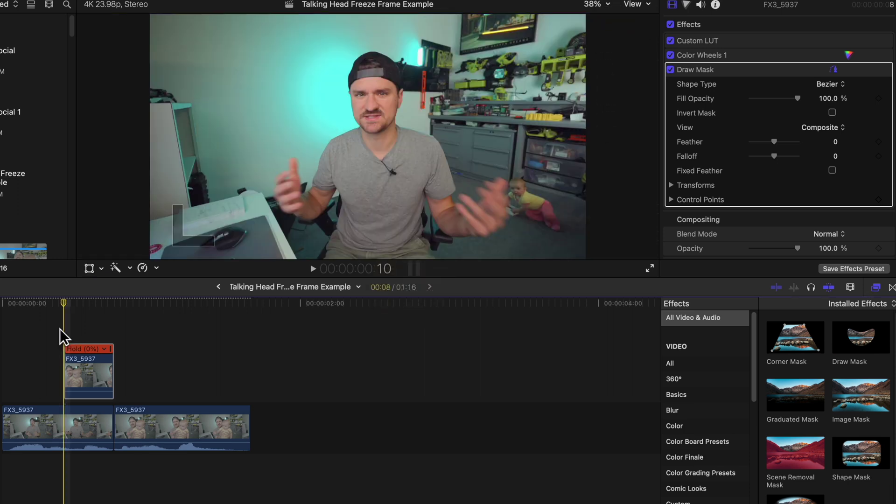
{"action": "key", "text": "space"}
Step: Hide the mask outline and set the Draw Mask Feather to -21 and Falloff to -100
{"action": "left_click", "coordinate": [96, 369]}
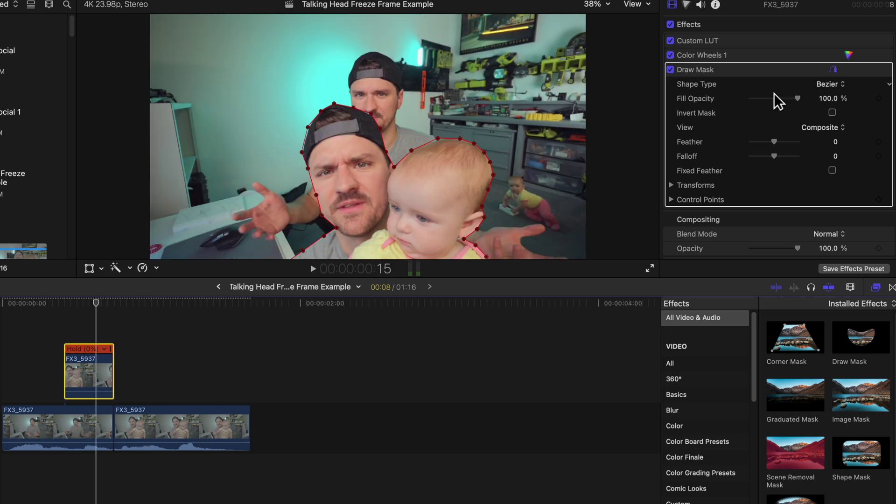
{"action": "left_click", "coordinate": [834, 70]}
{"action": "left_click_drag", "start_coordinate": [781, 145], "coordinate": [776, 150]}
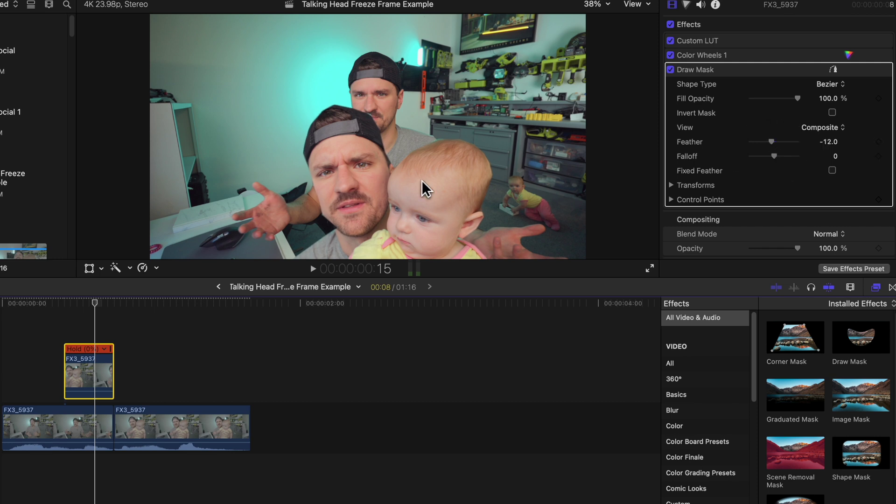
{"action": "left_click", "coordinate": [839, 76]}
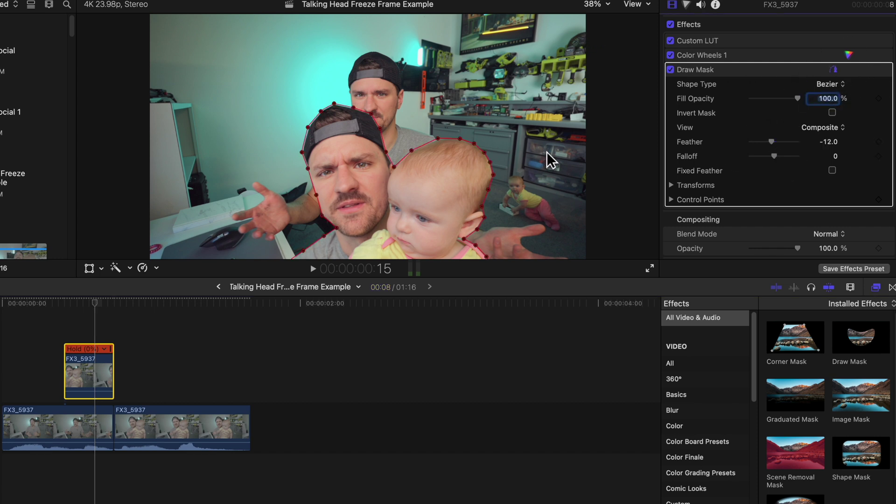
Step: Refine the mask points along the man's jaw, adding one near the chin
{"action": "mouse_move", "coordinate": [311, 170]}
{"action": "left_mouse_down"}
{"action": "mouse_move", "coordinate": [304, 182]}
{"action": "mouse_move", "coordinate": [321, 198]}
{"action": "mouse_move", "coordinate": [314, 187]}
{"action": "left_mouse_up"}
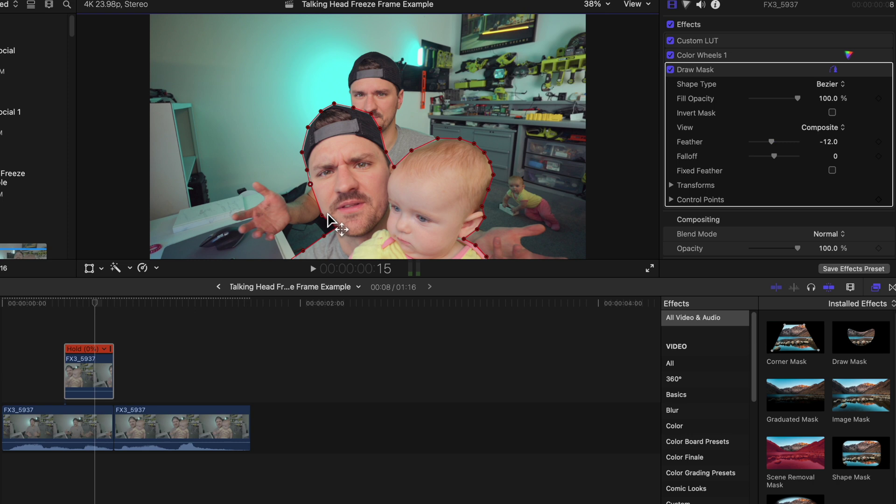
{"action": "left_click_drag", "start_coordinate": [325, 218], "coordinate": [340, 231]}
{"action": "left_click", "coordinate": [330, 217]}
{"action": "left_click", "coordinate": [602, 6]}
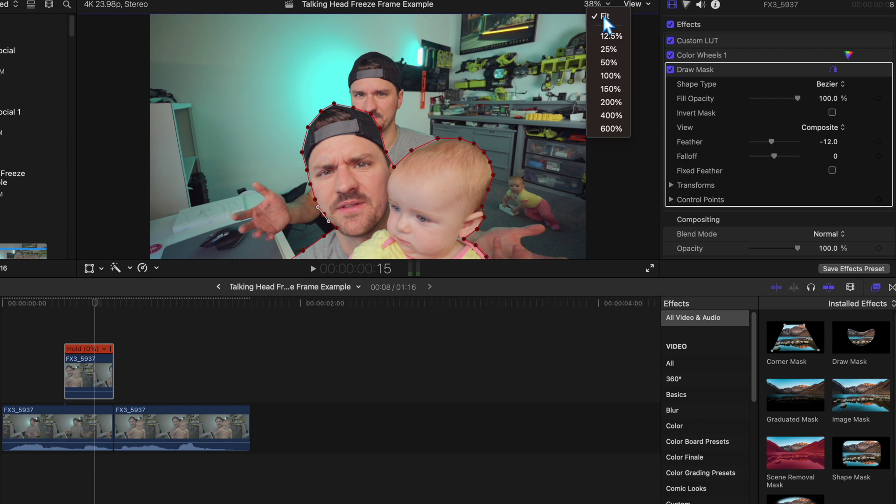
{"action": "left_click", "coordinate": [605, 23]}
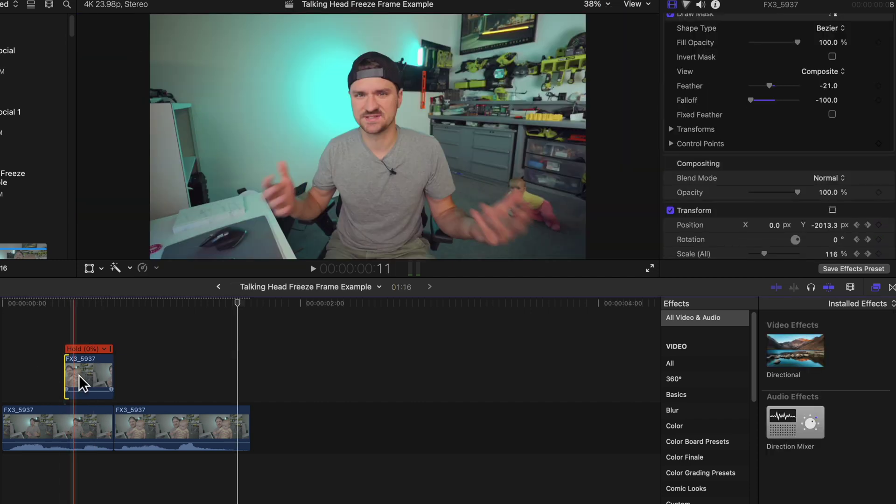
Step: Retime the Transform keyframe in Video Animation, close the editor, and review at frame 15
{"action": "right_click", "coordinate": [80, 382]}
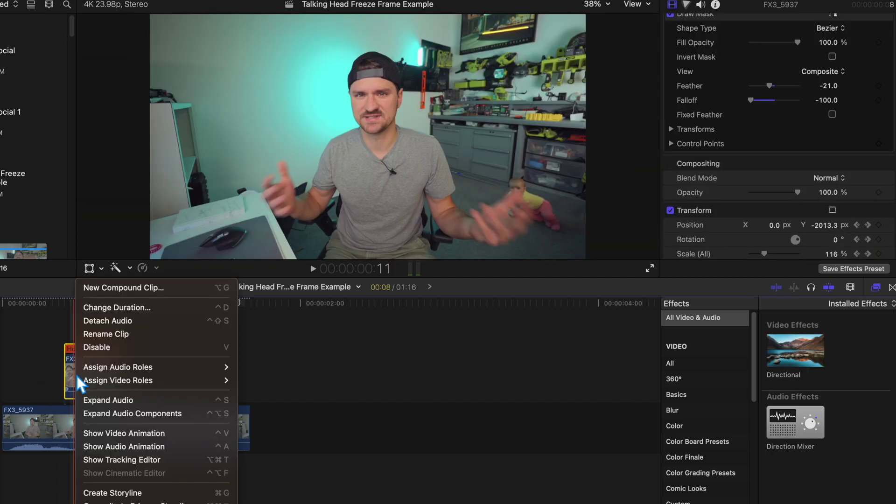
{"action": "left_click", "coordinate": [114, 435]}
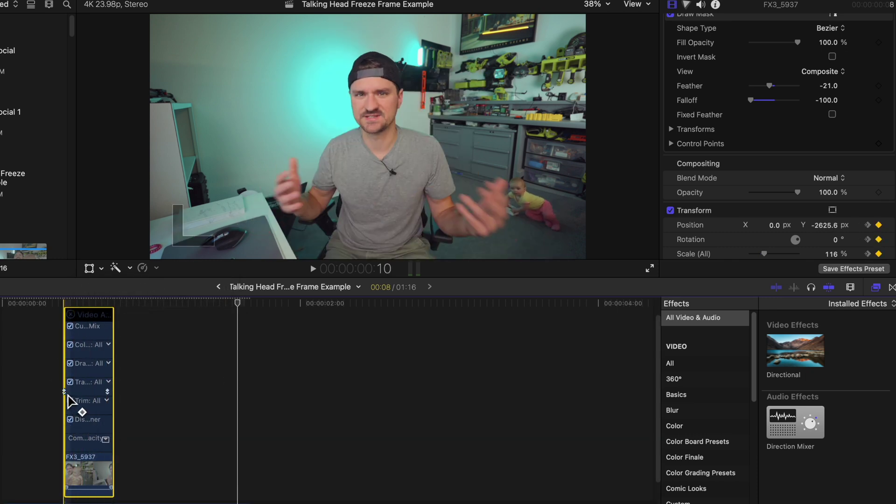
{"action": "left_click_drag", "start_coordinate": [70, 401], "coordinate": [77, 391]}
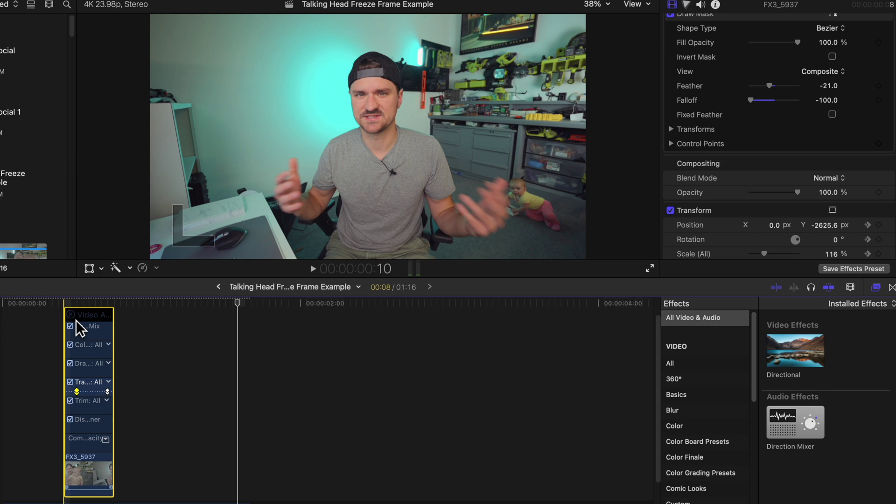
{"action": "key", "text": "ctrl+v"}
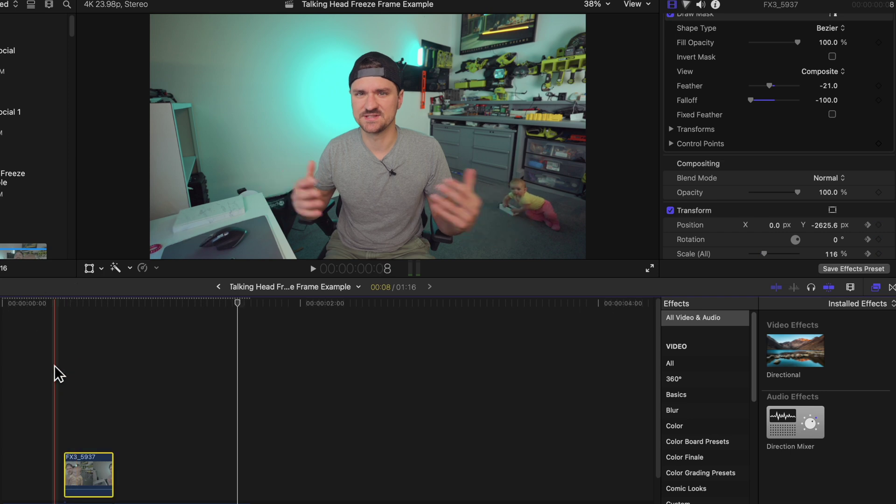
{"action": "key", "text": "space"}
{"action": "key", "text": "space"}
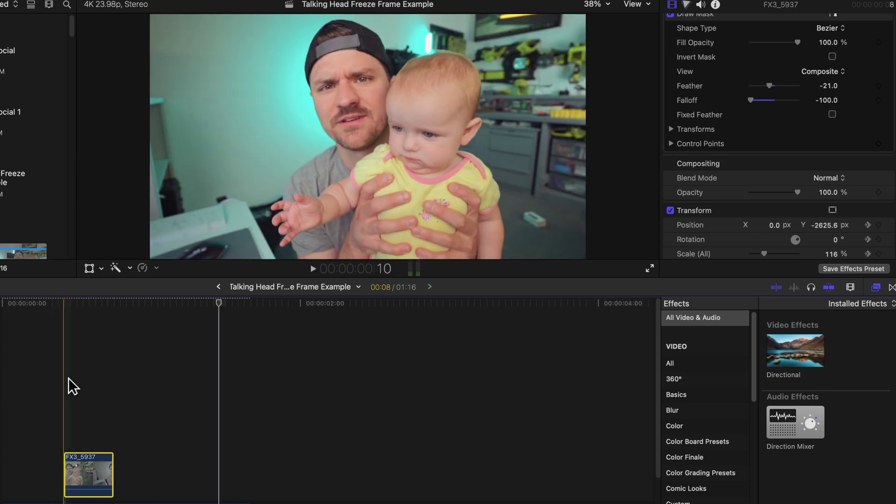
{"action": "left_click", "coordinate": [94, 401]}
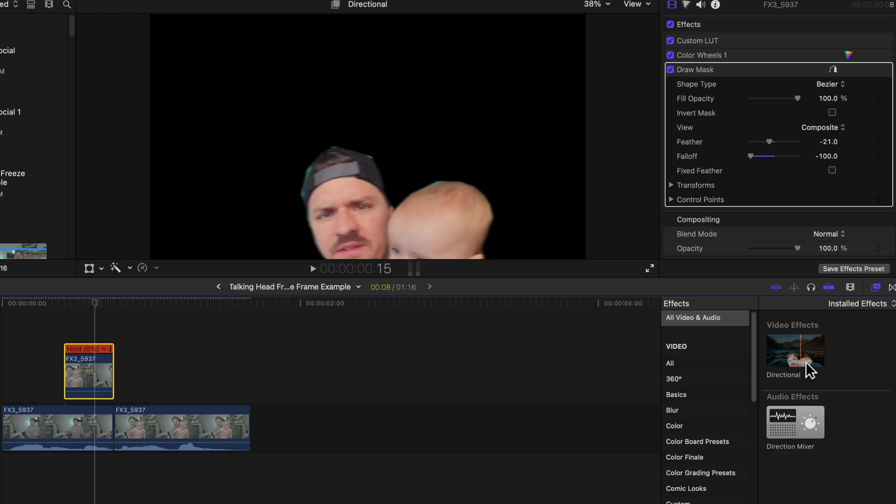
Step: Apply Directional blur to the freeze frame, pointed downward at Amount 80.7, Angle 271.8°
{"action": "left_click_drag", "start_coordinate": [796, 351], "coordinate": [88, 372]}
{"action": "left_click_drag", "start_coordinate": [390, 141], "coordinate": [372, 160]}
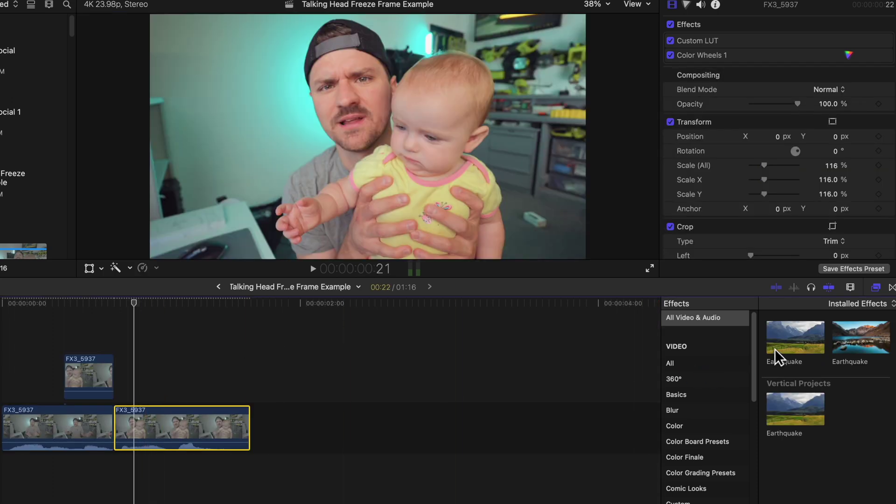
Step: Apply Earthquake to the second clip and keyframe Amount 89 px and Rotation Shake 38.75
{"action": "left_click_drag", "start_coordinate": [798, 350], "coordinate": [161, 427]}
{"action": "left_click", "coordinate": [140, 303]}
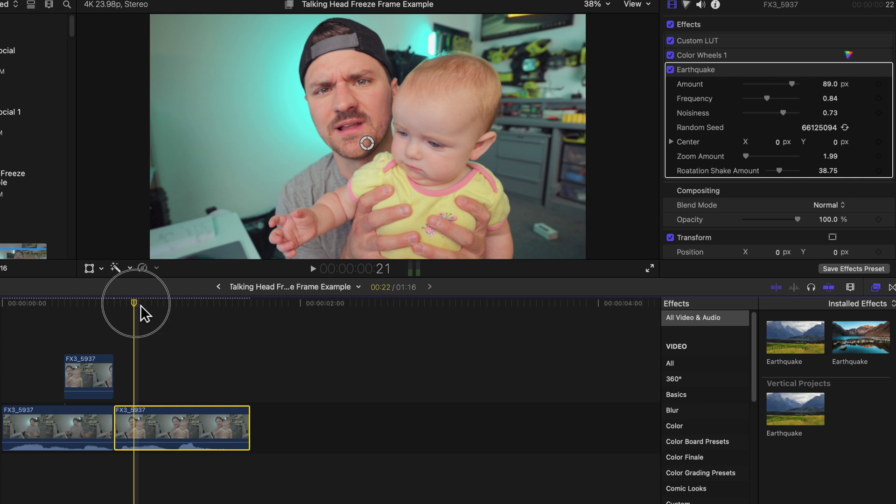
{"action": "left_click_drag", "start_coordinate": [139, 307], "coordinate": [122, 309]}
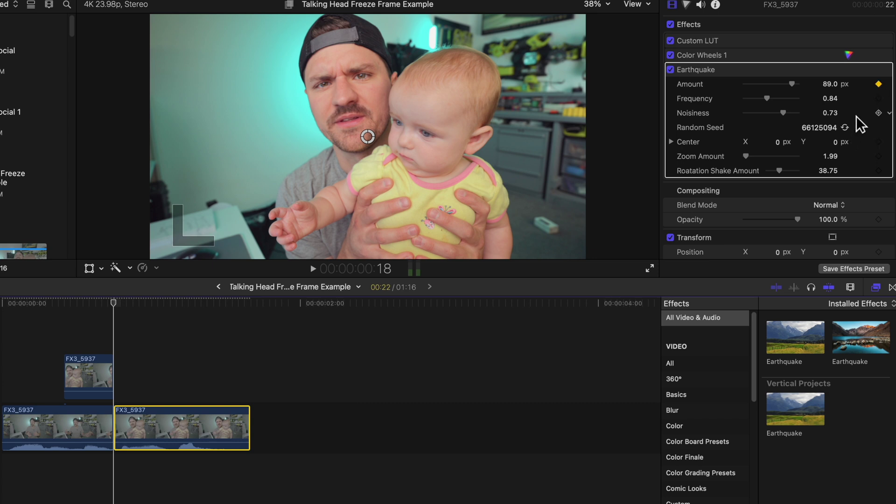
{"action": "left_click", "coordinate": [879, 170]}
Step: At frame 21, set Rotation Shake and Amount to 0, then play from the start
{"action": "left_click_drag", "start_coordinate": [119, 309], "coordinate": [132, 306]}
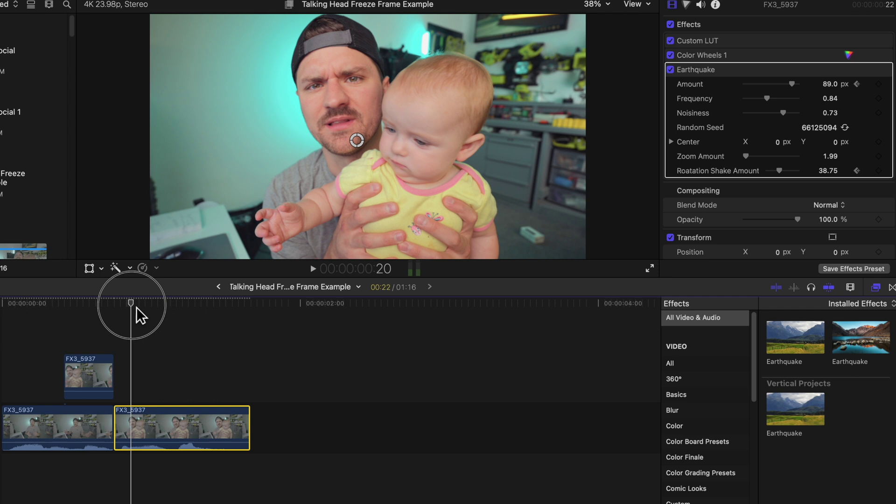
{"action": "left_click_drag", "start_coordinate": [781, 171], "coordinate": [766, 171]}
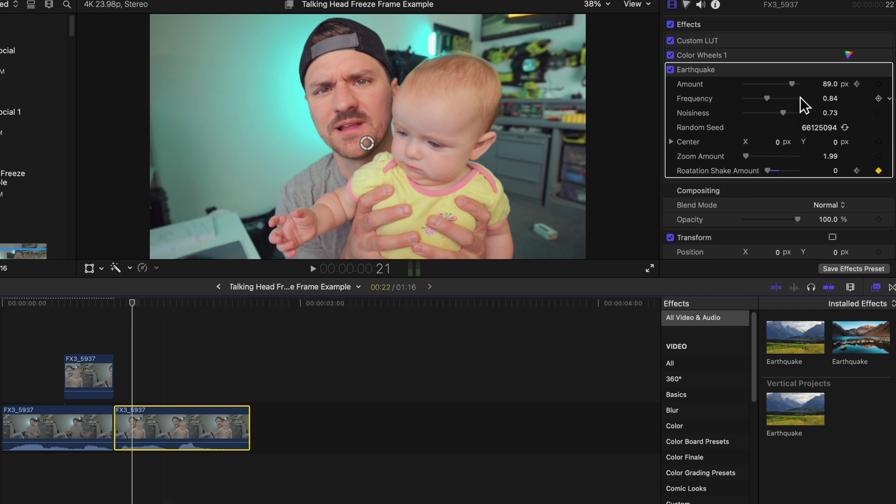
{"action": "left_click_drag", "start_coordinate": [792, 84], "coordinate": [703, 91]}
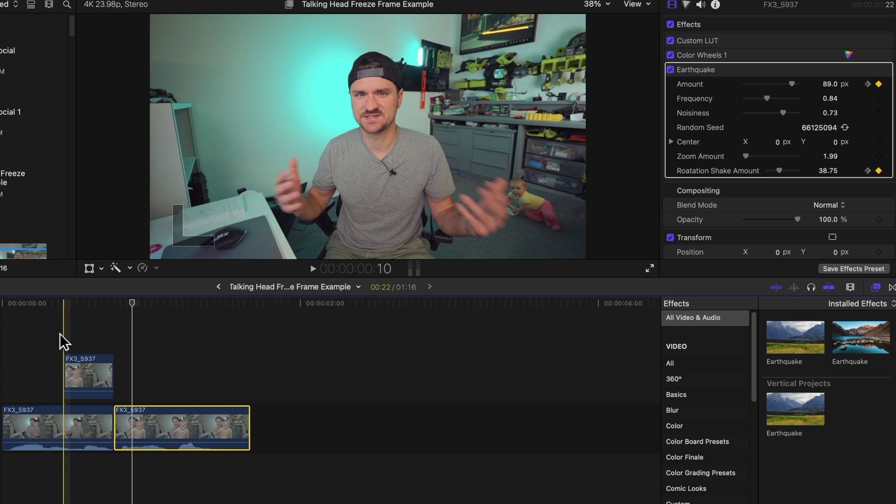
{"action": "left_click", "coordinate": [5, 308]}
{"action": "key", "text": "space"}
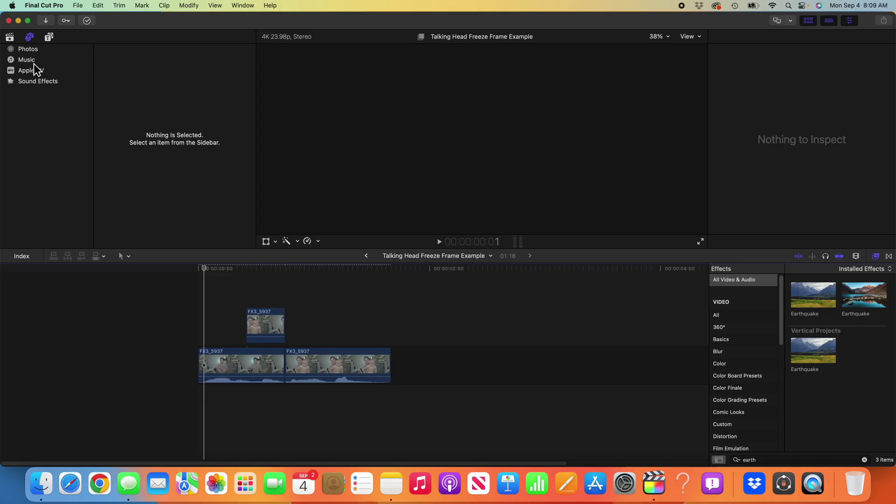
Step: Place the dinosaur-footstep-2 sound from the Music library under the freeze frame and play back
{"action": "left_click", "coordinate": [34, 61]}
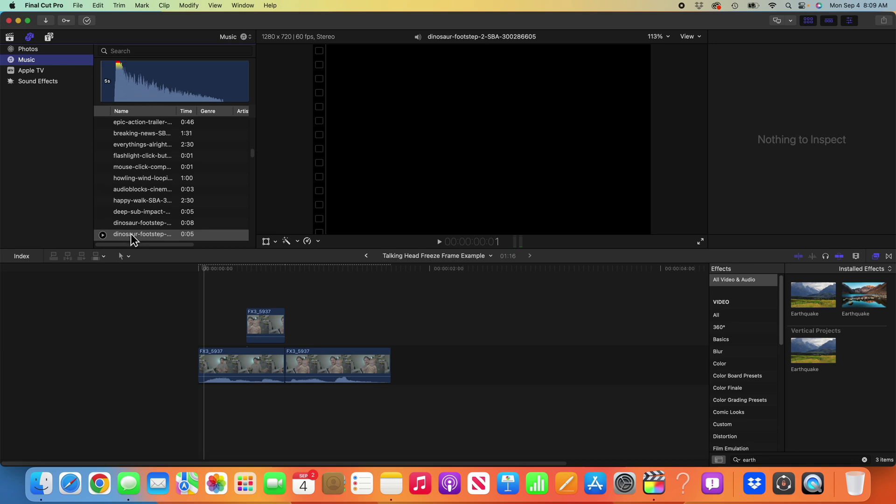
{"action": "left_click_drag", "start_coordinate": [133, 239], "coordinate": [248, 411]}
{"action": "key", "text": "space"}
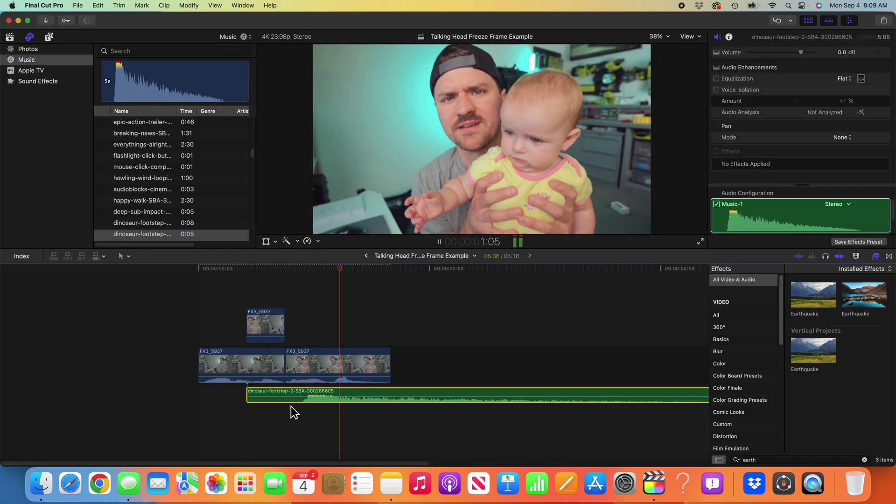